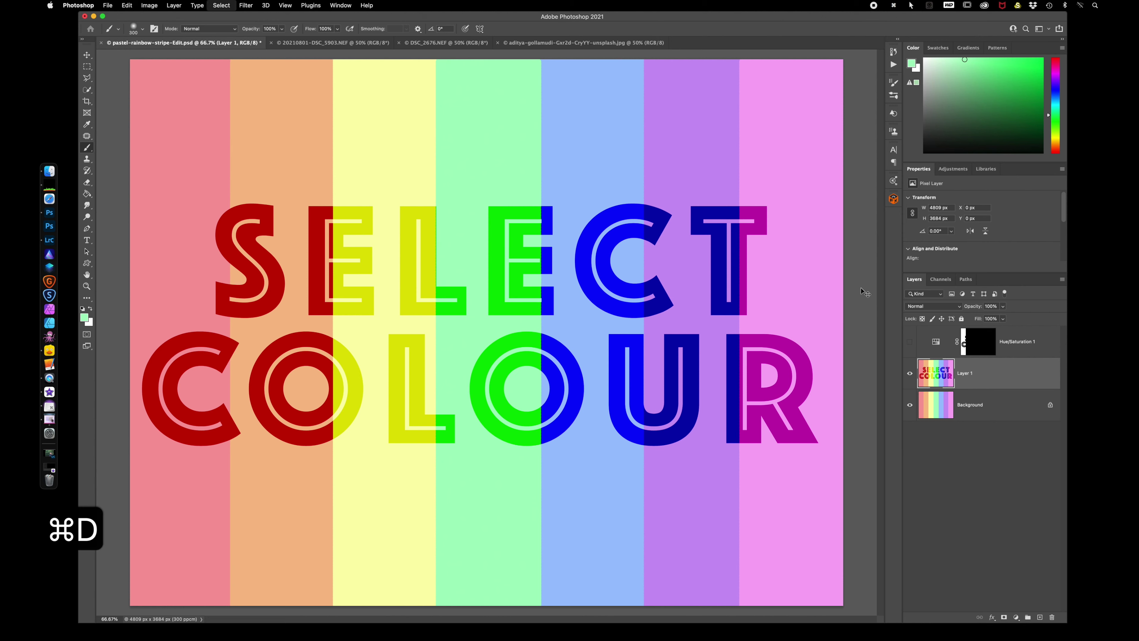
Step: Switch to the 20210801-DSC_5903.NEF document and duplicate its Background layer
{"action": "left_click", "coordinate": [304, 44]}
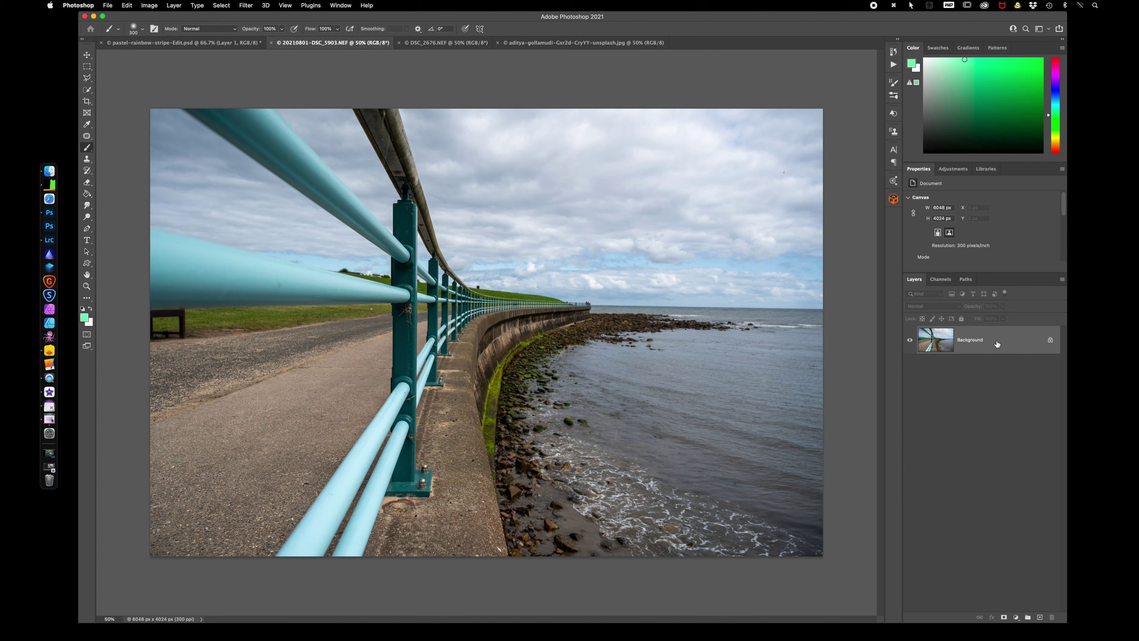
{"action": "key", "text": "super+j"}
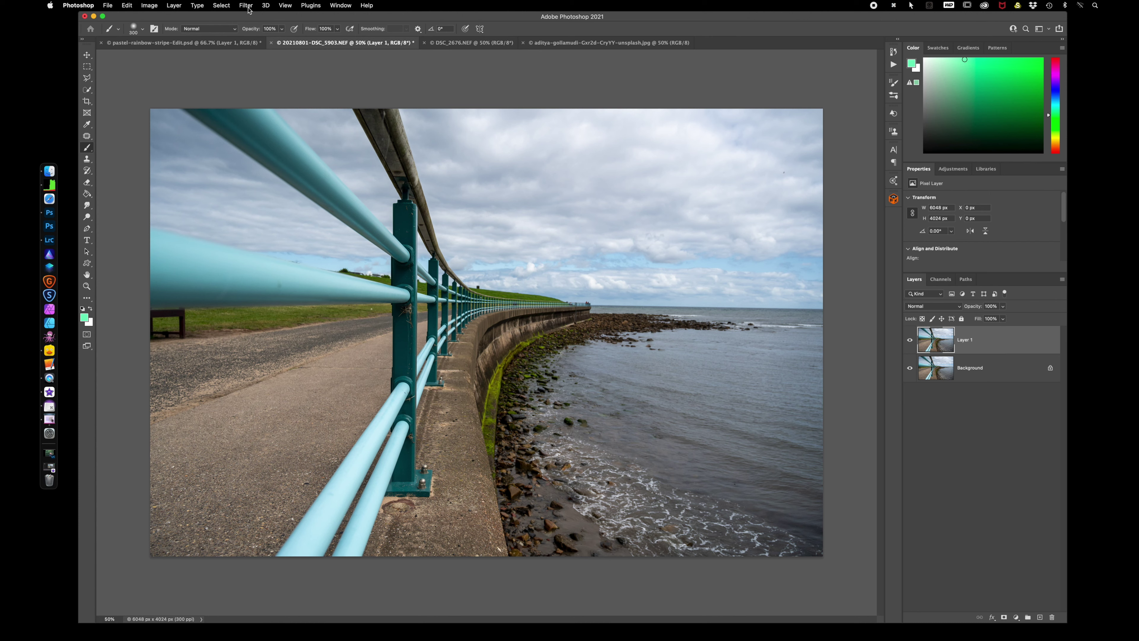
Step: Start a Color Range selection with Localized Color Clusters off and Fuzziness 0, and sample the blue sky between the railings
{"action": "left_click", "coordinate": [221, 5]}
{"action": "left_click", "coordinate": [238, 92]}
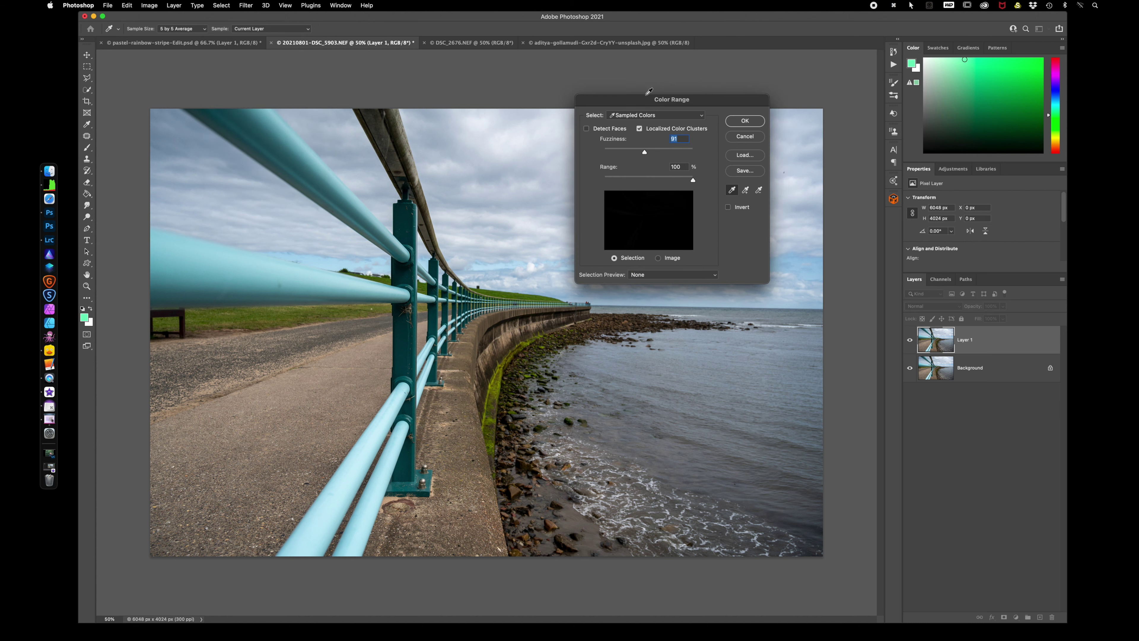
{"action": "left_click_drag", "start_coordinate": [671, 97], "coordinate": [706, 88]}
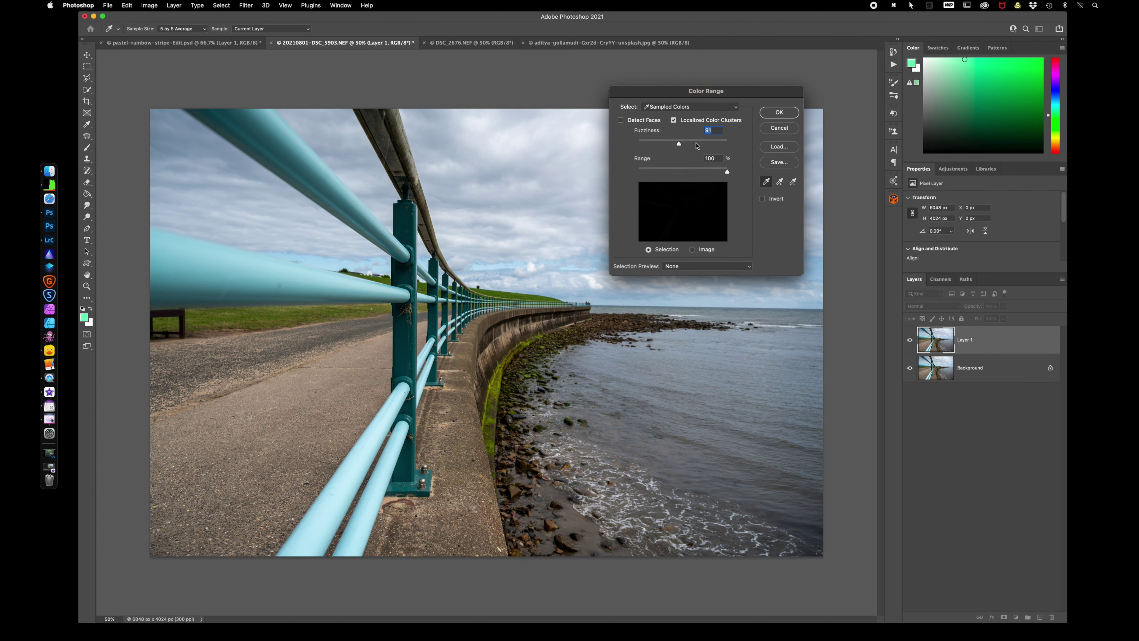
{"action": "left_click_drag", "start_coordinate": [680, 143], "coordinate": [591, 143]}
{"action": "left_click", "coordinate": [673, 120]}
{"action": "left_click", "coordinate": [332, 259]}
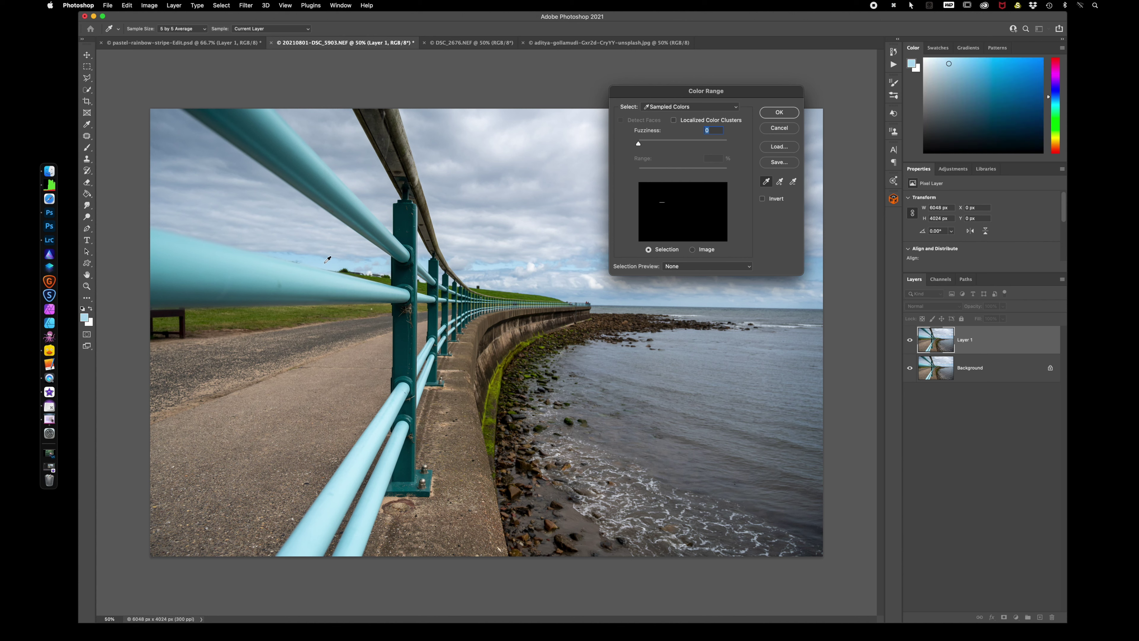
Step: Try Fuzziness values of 53, 21 and 0 for the sampled sky colour
{"action": "left_click_drag", "start_coordinate": [640, 146], "coordinate": [662, 146]}
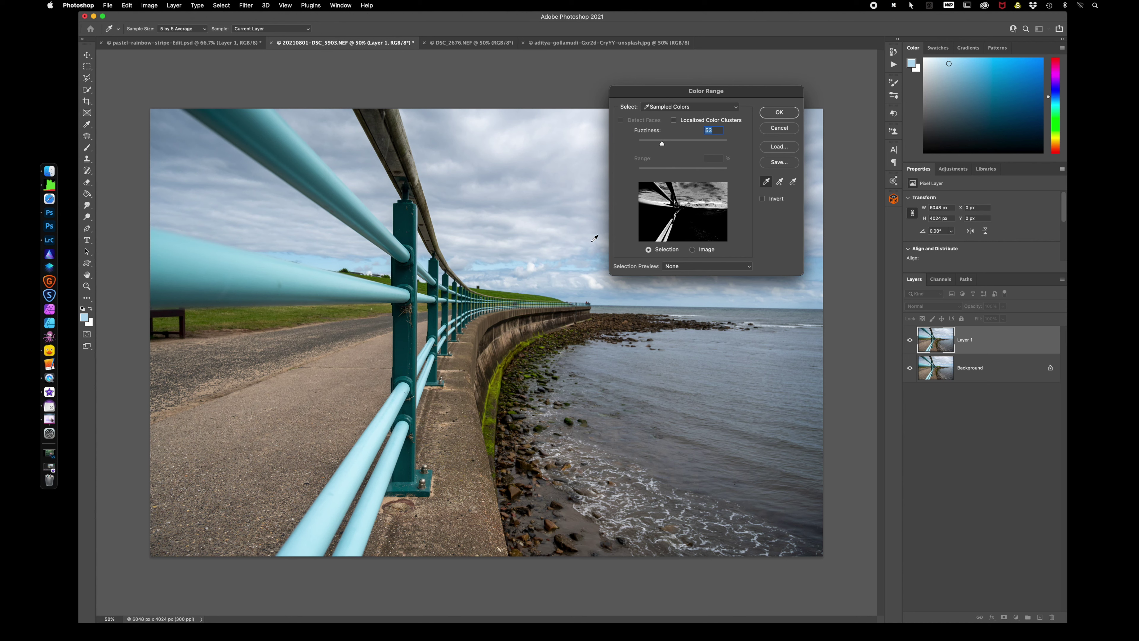
{"action": "left_click_drag", "start_coordinate": [663, 145], "coordinate": [648, 145]}
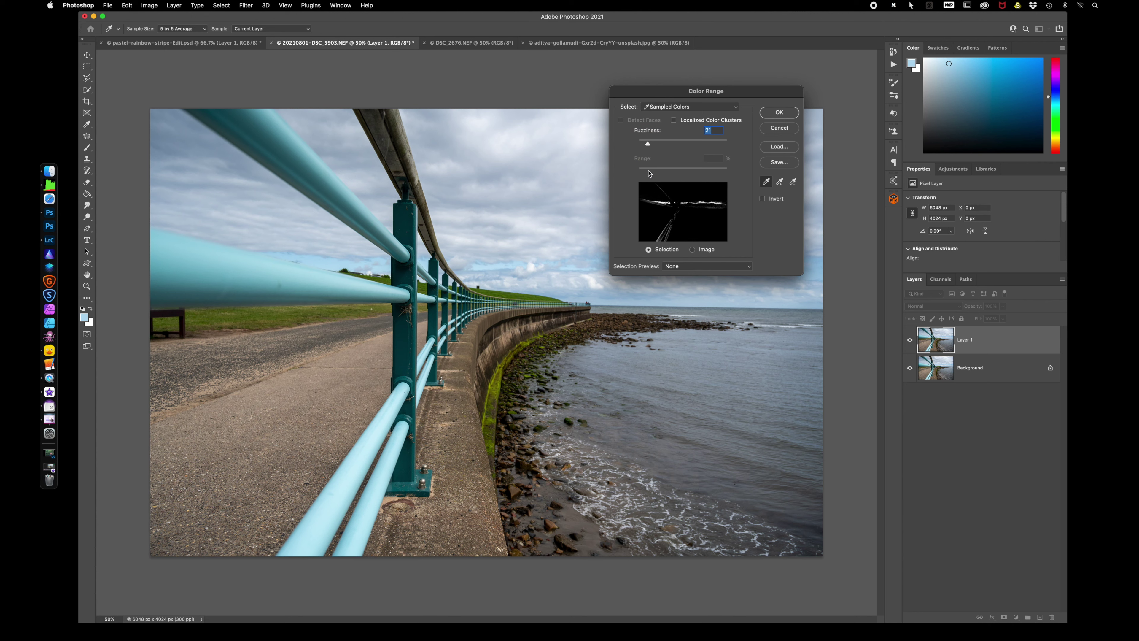
{"action": "left_click_drag", "start_coordinate": [649, 146], "coordinate": [621, 145]}
Step: Try sampling from the Color Range image preview with Fuzziness 35, and return to the selection preview
{"action": "left_click", "coordinate": [695, 250]}
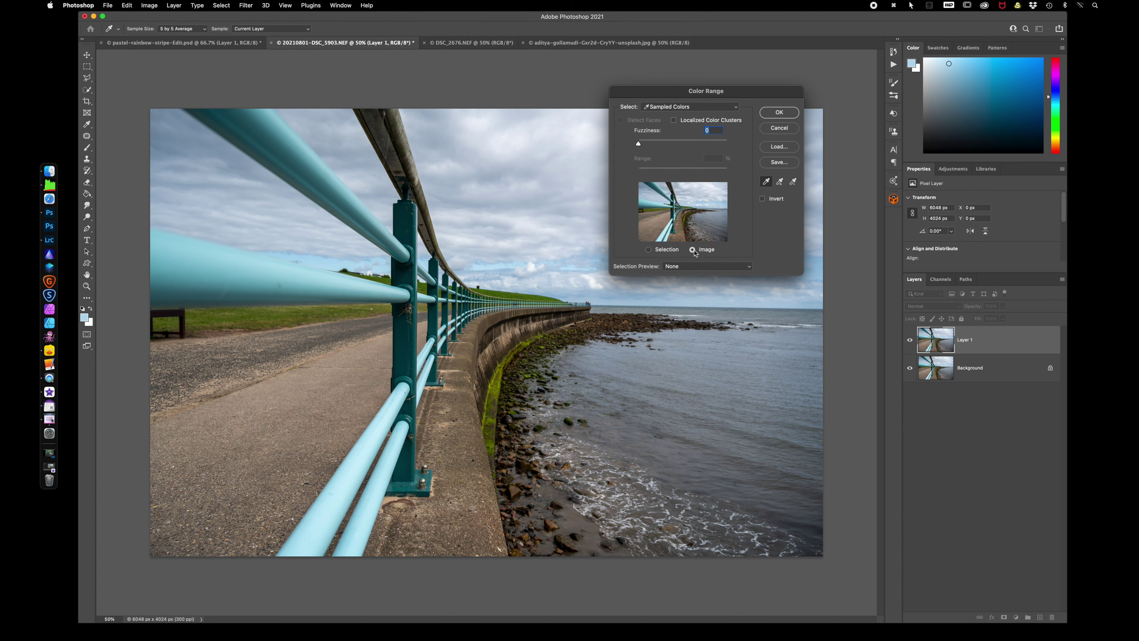
{"action": "left_click_drag", "start_coordinate": [642, 147], "coordinate": [656, 146]}
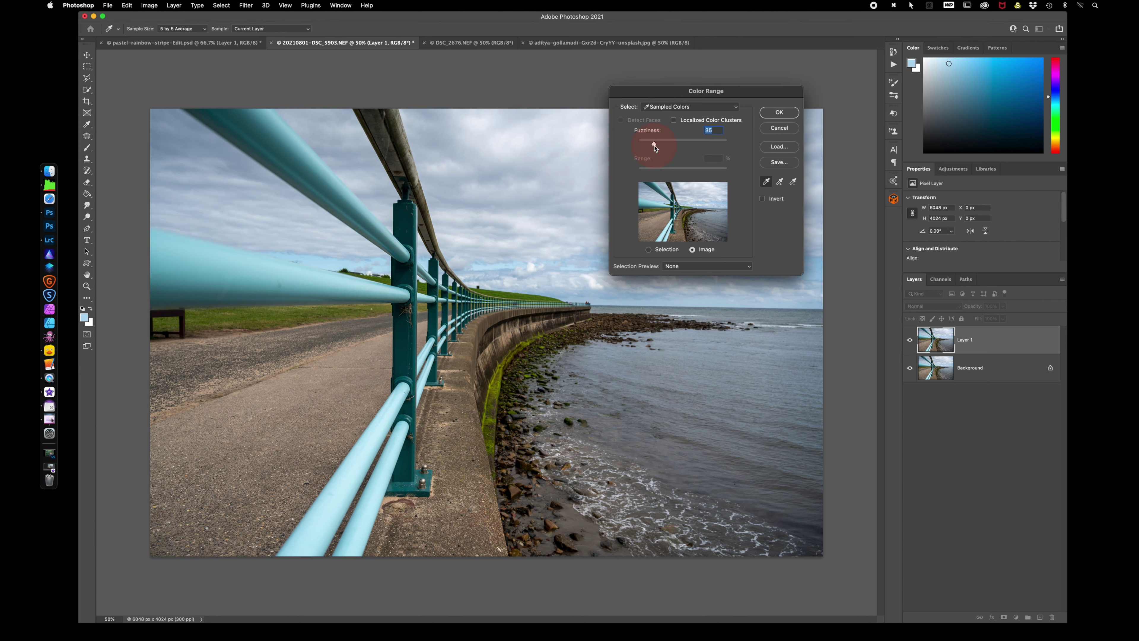
{"action": "left_click", "coordinate": [665, 197]}
{"action": "left_click", "coordinate": [715, 201]}
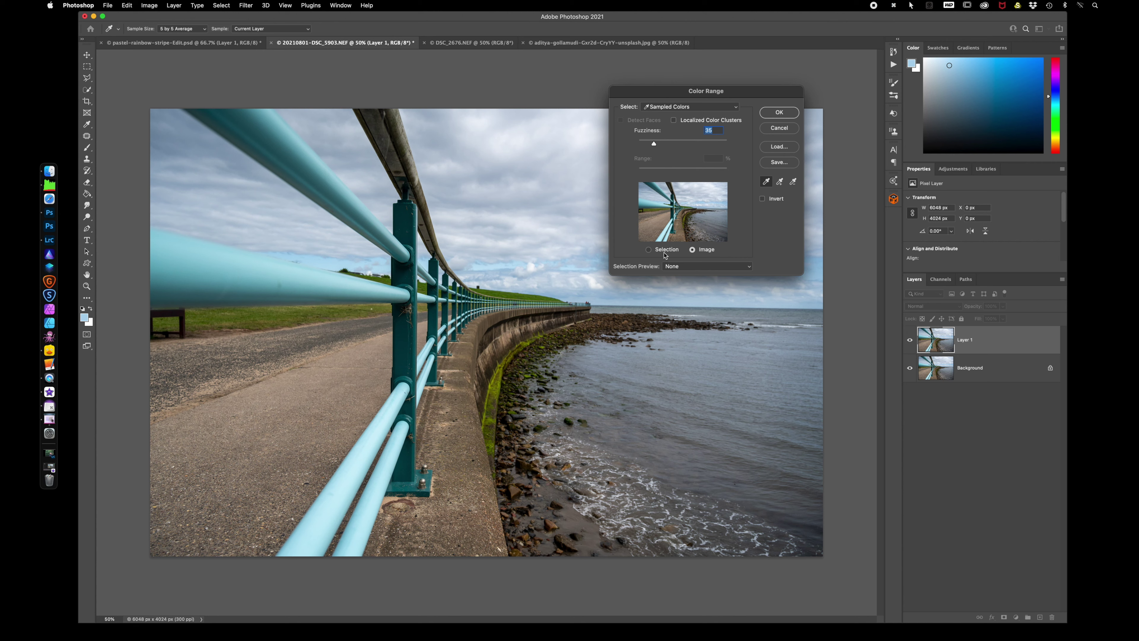
{"action": "left_click", "coordinate": [650, 250]}
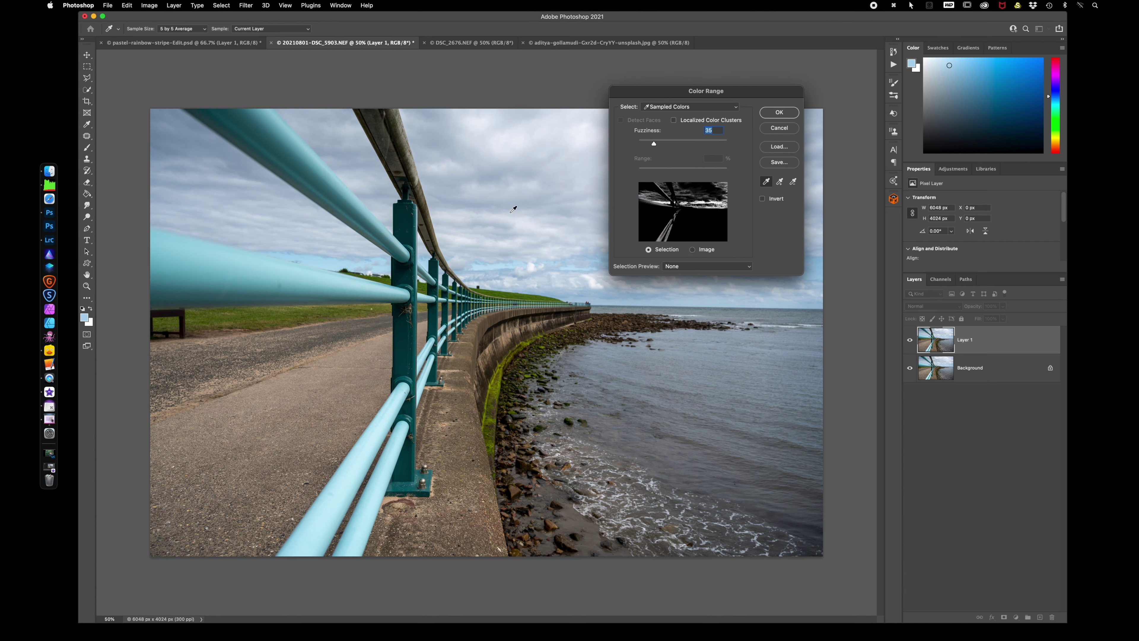
Step: Resample the blue sky between the railings, set Fuzziness to 18 and apply the Color Range selection
{"action": "left_click", "coordinate": [318, 260]}
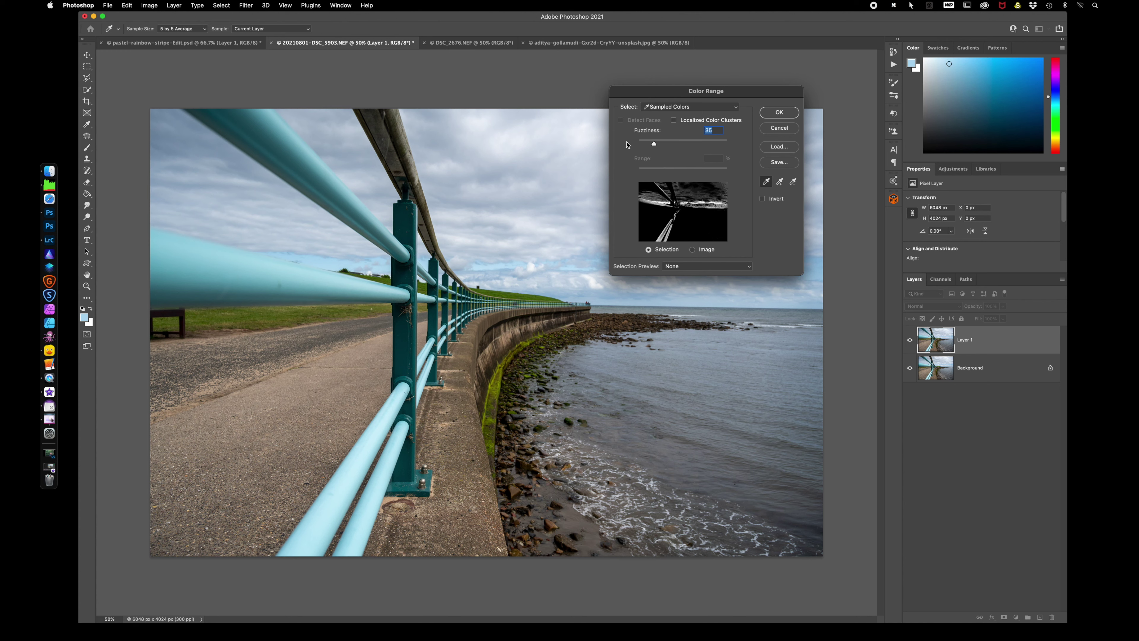
{"action": "left_click_drag", "start_coordinate": [654, 145], "coordinate": [647, 145]}
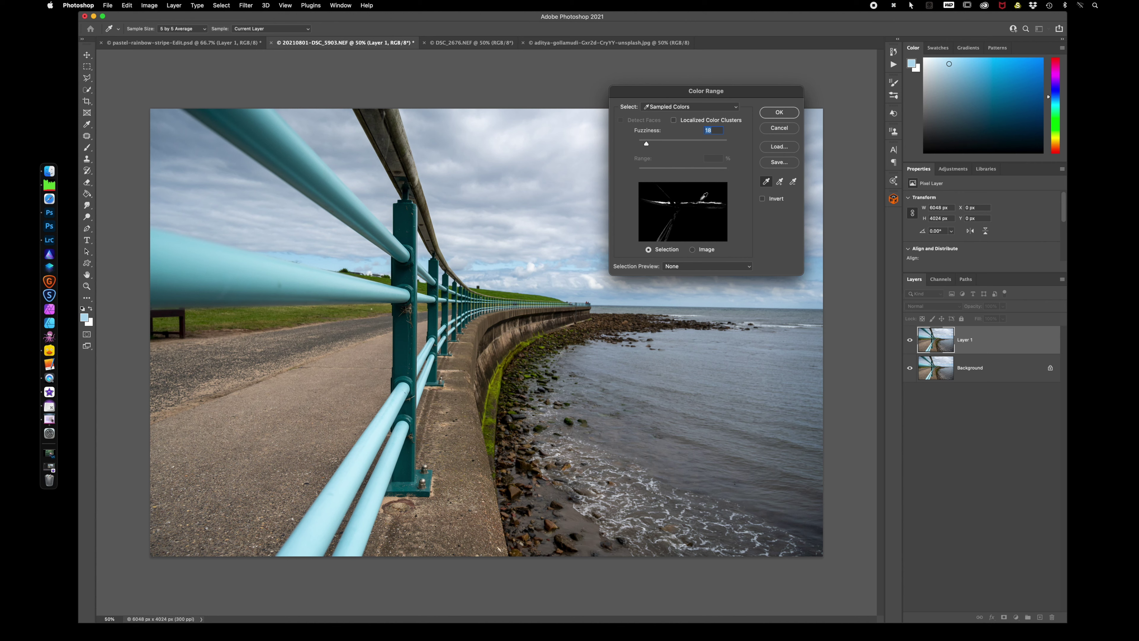
{"action": "left_click_drag", "start_coordinate": [740, 90], "coordinate": [767, 42]}
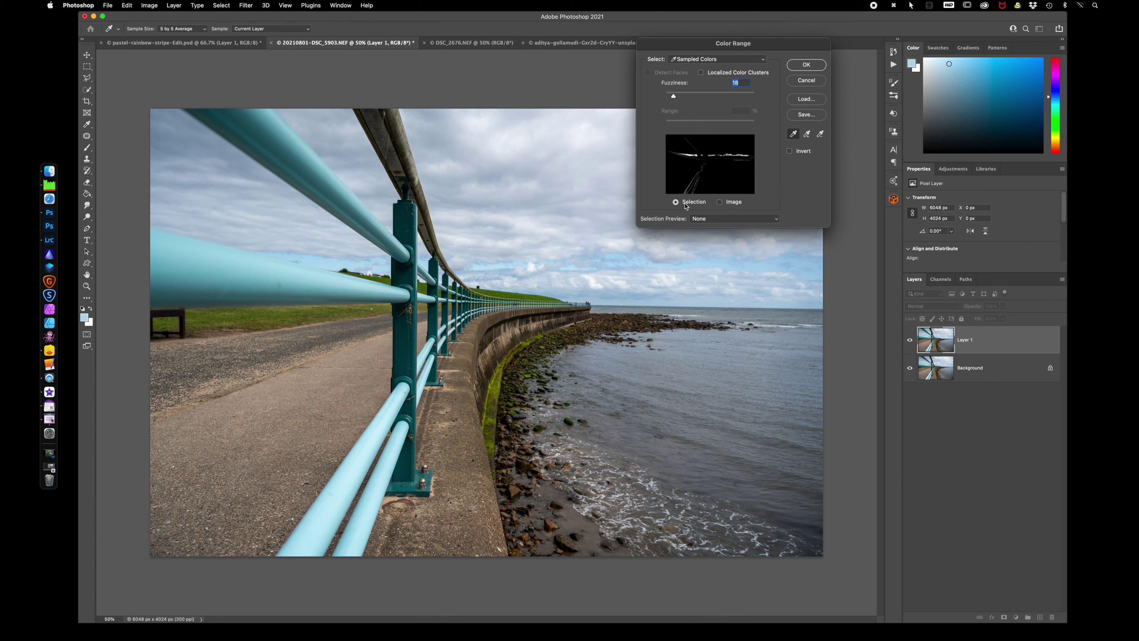
{"action": "left_click", "coordinate": [807, 65]}
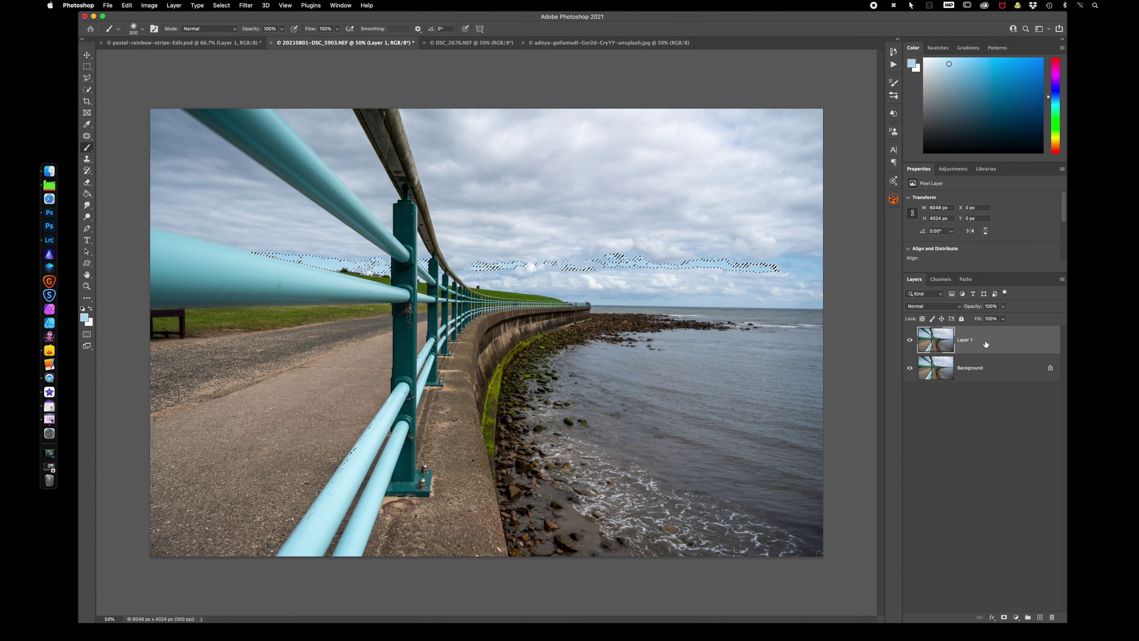
Step: Copy the selected colours to a new layer and name it "blues in sky"
{"action": "key", "text": "super+j"}
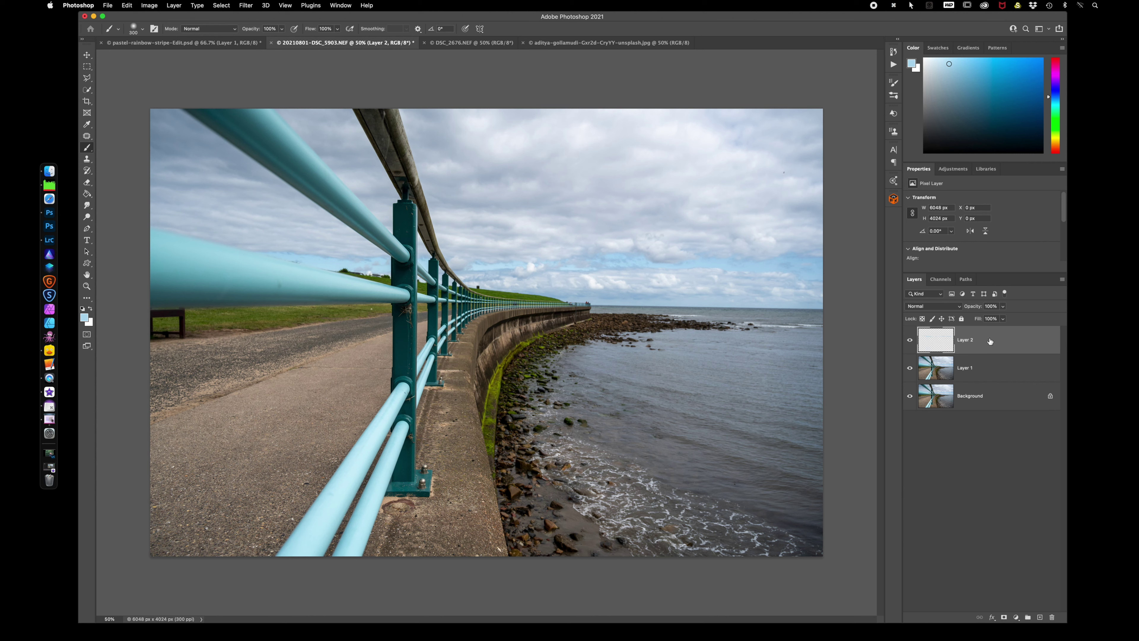
{"action": "double_click", "coordinate": [965, 341]}
{"action": "type", "text": "blues in sky"}
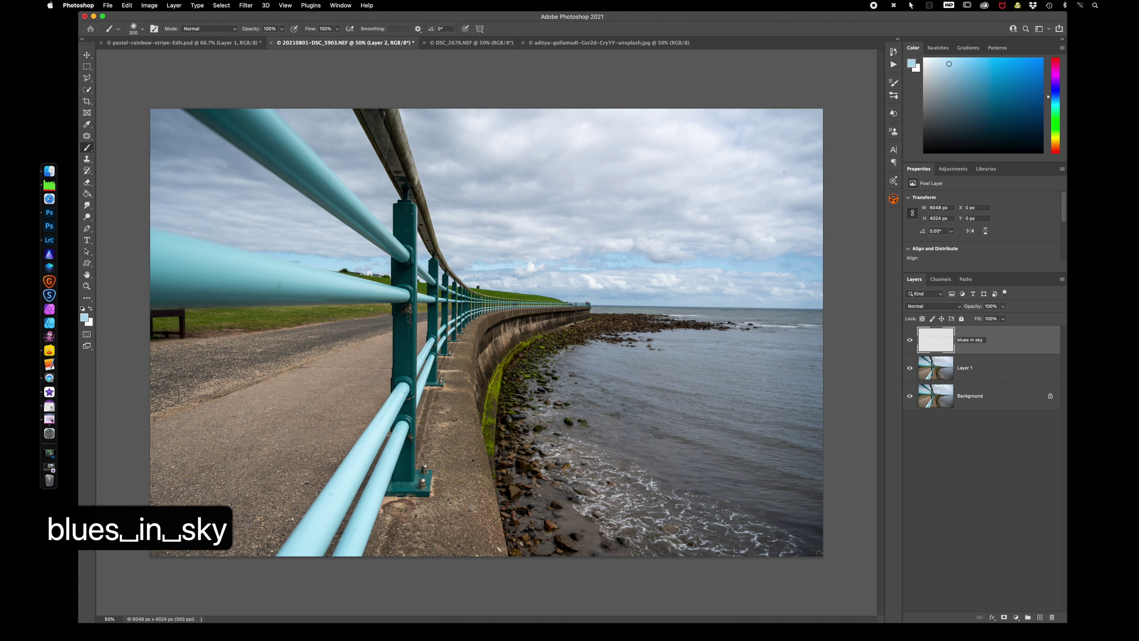
{"action": "key", "text": "Return"}
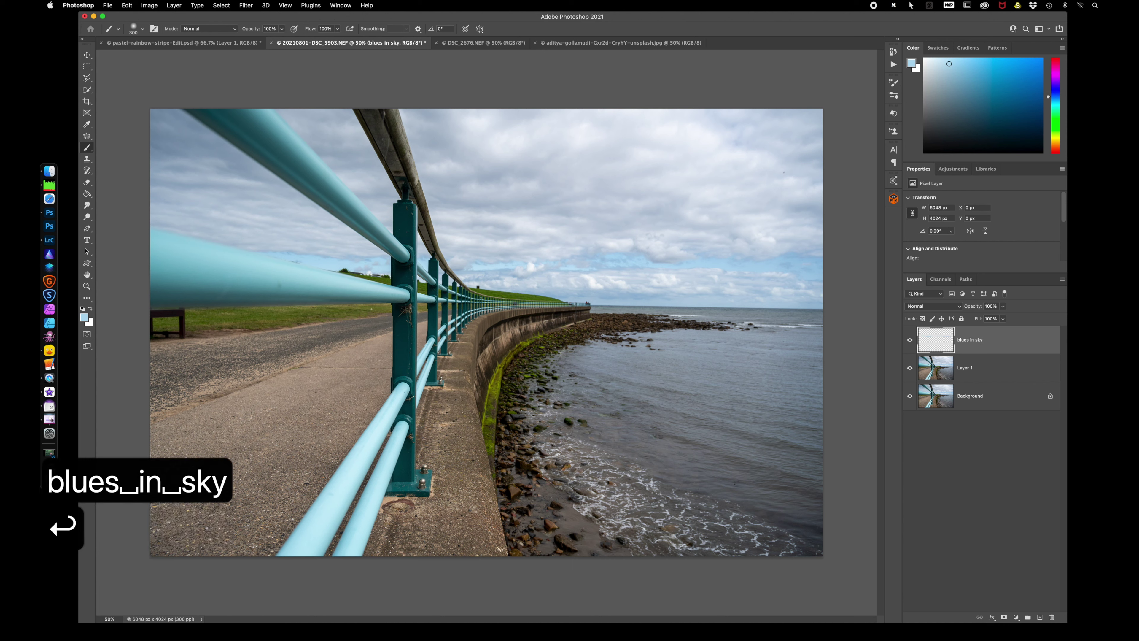
Step: Add a black Solid Color fill layer between Layer 1 and the blues in sky layer
{"action": "left_click", "coordinate": [988, 371]}
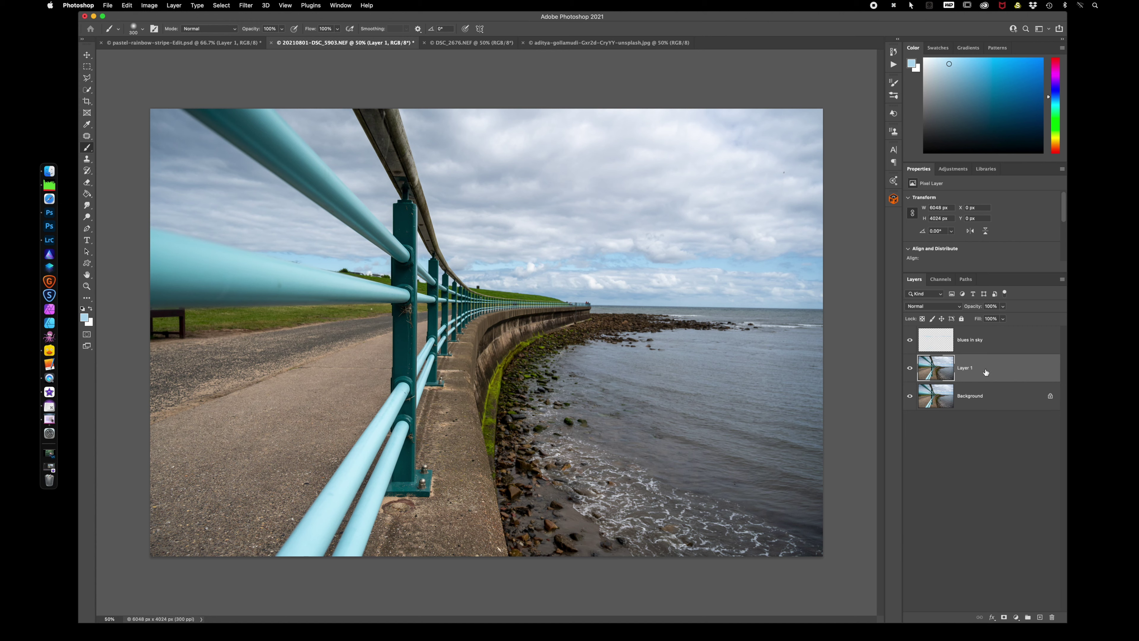
{"action": "left_click", "coordinate": [1016, 617]}
{"action": "left_click", "coordinate": [1031, 434]}
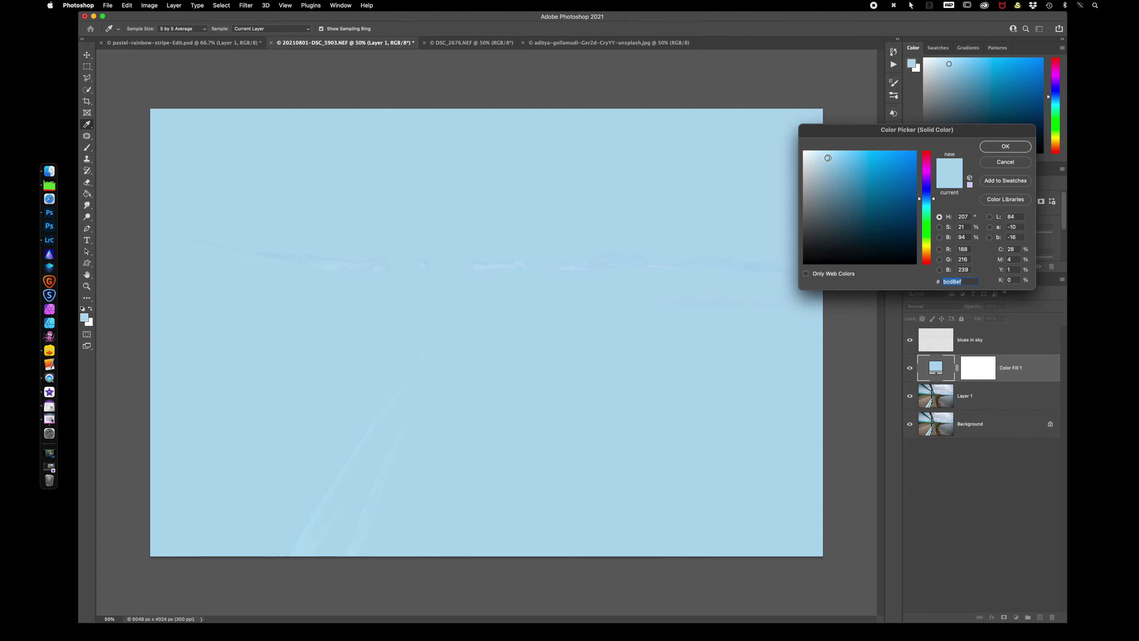
{"action": "left_click", "coordinate": [800, 202]}
{"action": "left_click_drag", "start_coordinate": [800, 202], "coordinate": [790, 280]}
{"action": "left_click", "coordinate": [1005, 147]}
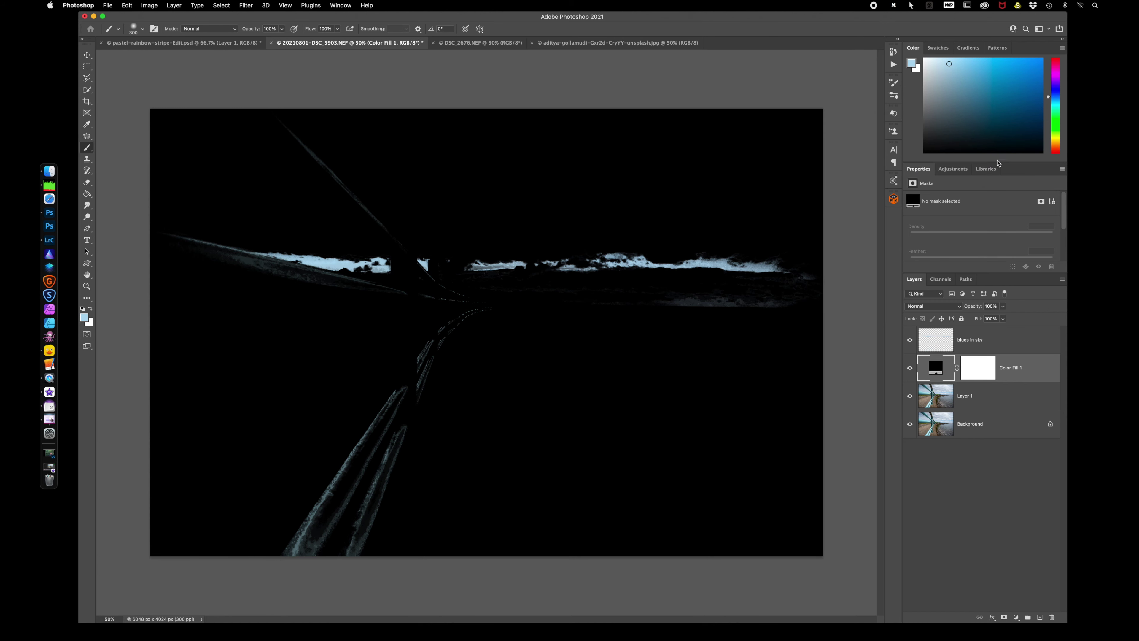
Step: Compare the image with the blues in sky and Color Fill 1 layers hidden and shown
{"action": "left_click", "coordinate": [941, 345]}
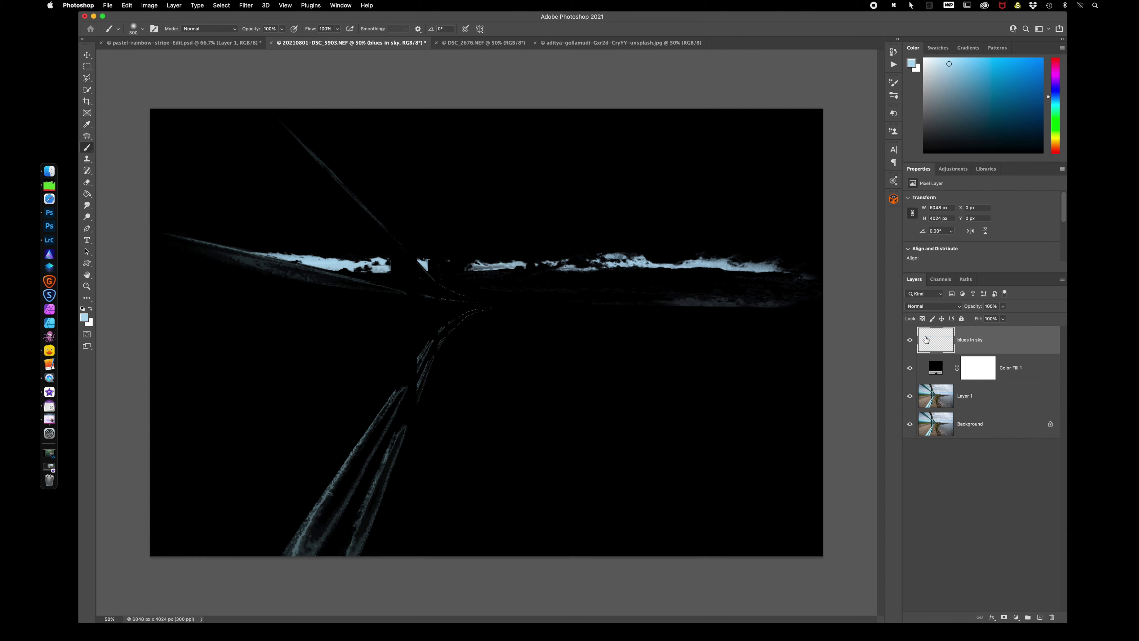
{"action": "left_click_drag", "start_coordinate": [909, 368], "coordinate": [909, 340]}
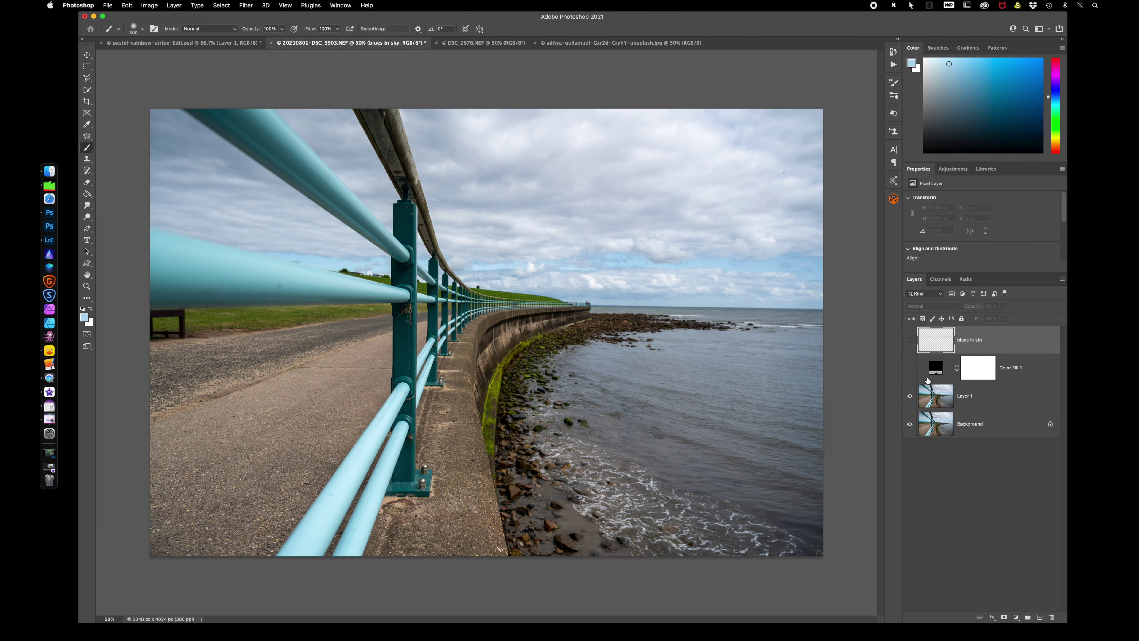
{"action": "left_click", "coordinate": [913, 351]}
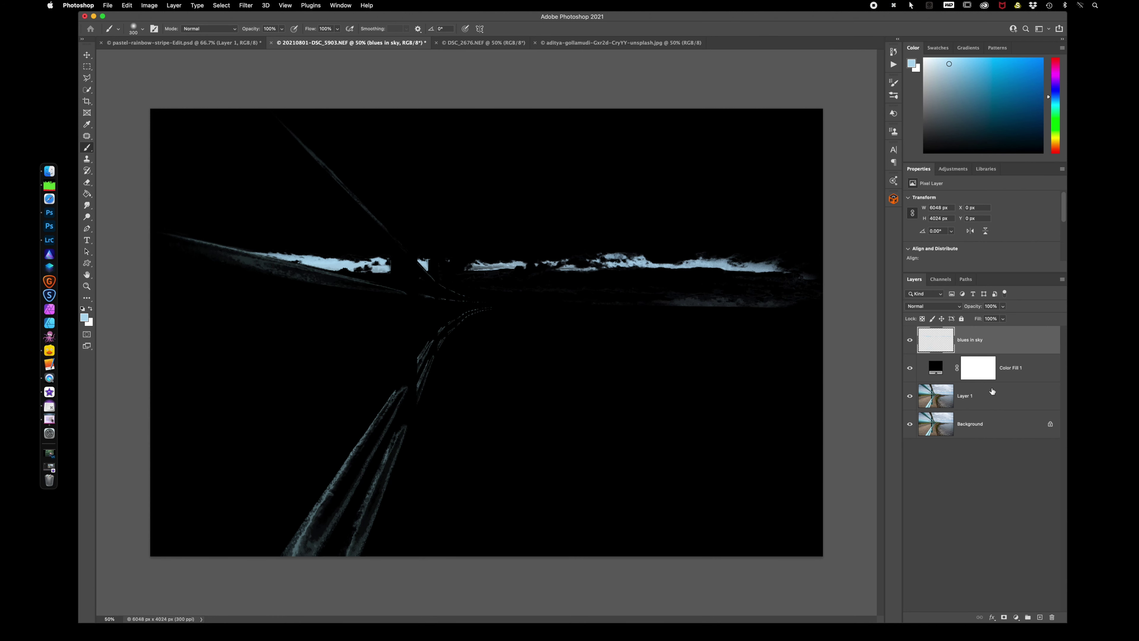
Step: Add a layer mask to the blues in sky layer and set the Brush to paint in black
{"action": "left_click", "coordinate": [1000, 372]}
{"action": "left_click", "coordinate": [1004, 617]}
{"action": "key", "text": "b"}
{"action": "key", "text": "d"}
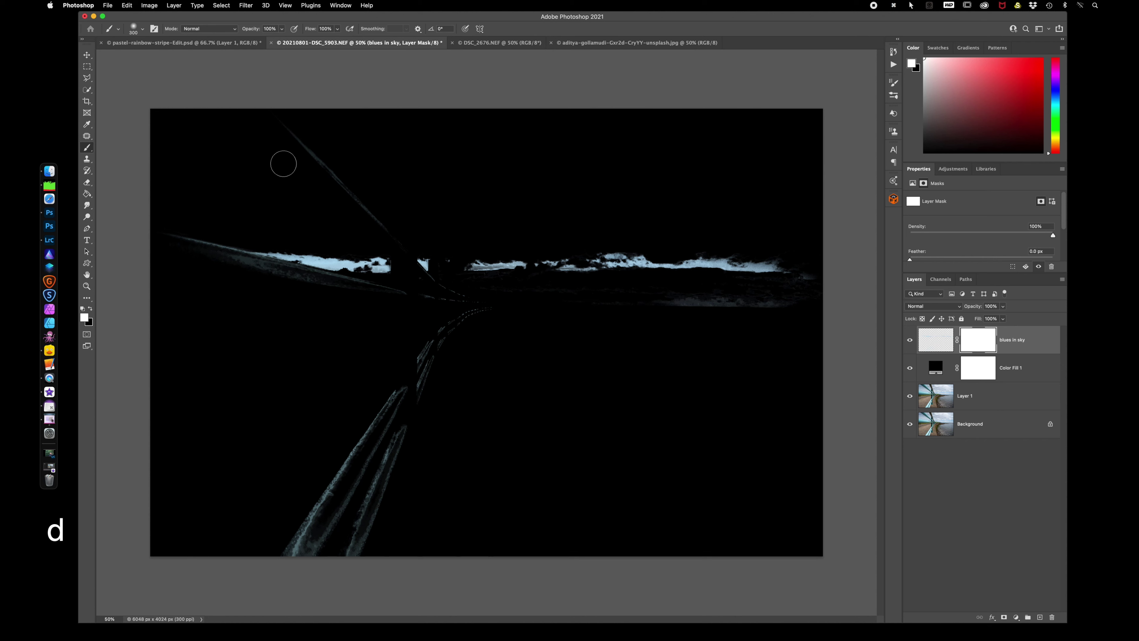
{"action": "key", "text": "x"}
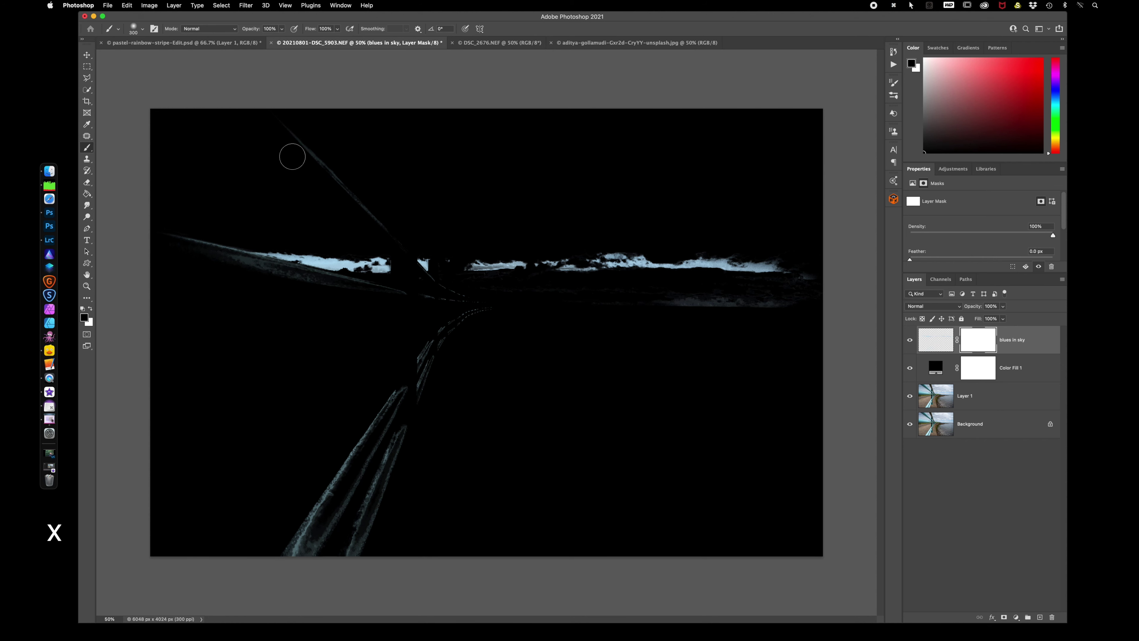
Step: Paint black on the blues in sky mask over the upper, lower and large horizontal railings
{"action": "left_click_drag", "start_coordinate": [292, 136], "coordinate": [399, 235]}
{"action": "mouse_move", "coordinate": [483, 312]}
{"action": "left_mouse_down"}
{"action": "mouse_move", "coordinate": [436, 340]}
{"action": "mouse_move", "coordinate": [286, 572]}
{"action": "mouse_move", "coordinate": [392, 451]}
{"action": "mouse_move", "coordinate": [319, 536]}
{"action": "mouse_move", "coordinate": [348, 544]}
{"action": "mouse_move", "coordinate": [382, 490]}
{"action": "mouse_move", "coordinate": [399, 411]}
{"action": "mouse_move", "coordinate": [461, 311]}
{"action": "mouse_move", "coordinate": [431, 294]}
{"action": "mouse_move", "coordinate": [451, 305]}
{"action": "mouse_move", "coordinate": [359, 295]}
{"action": "left_mouse_up"}
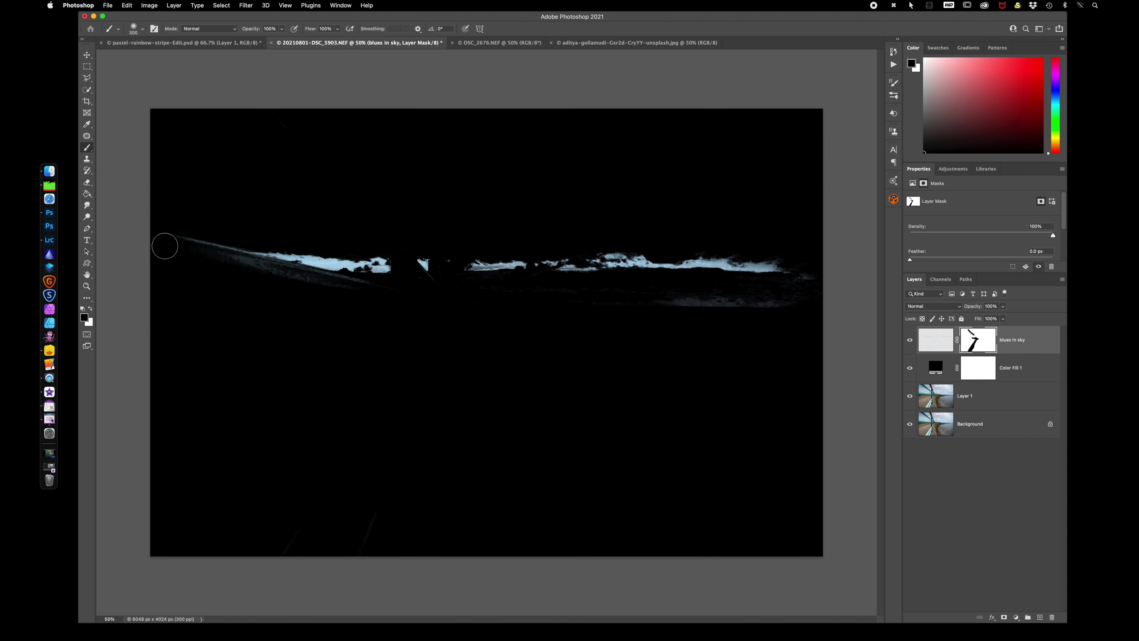
{"action": "left_click", "coordinate": [165, 246], "text": "shift"}
{"action": "left_click_drag", "start_coordinate": [168, 246], "coordinate": [407, 298]}
Step: Reduce the brush size and mask out the remaining railing traces around the main post
{"action": "key", "text": "bracketleft"}
{"action": "key", "text": "bracketleft"}
{"action": "key", "text": "bracketleft"}
{"action": "key", "text": "bracketleft"}
{"action": "key", "text": "bracketleft"}
{"action": "key", "text": "bracketleft"}
{"action": "key", "text": "bracketleft"}
{"action": "key", "text": "bracketleft"}
{"action": "left_click_drag", "start_coordinate": [394, 262], "coordinate": [429, 280]}
{"action": "left_click", "coordinate": [422, 274]}
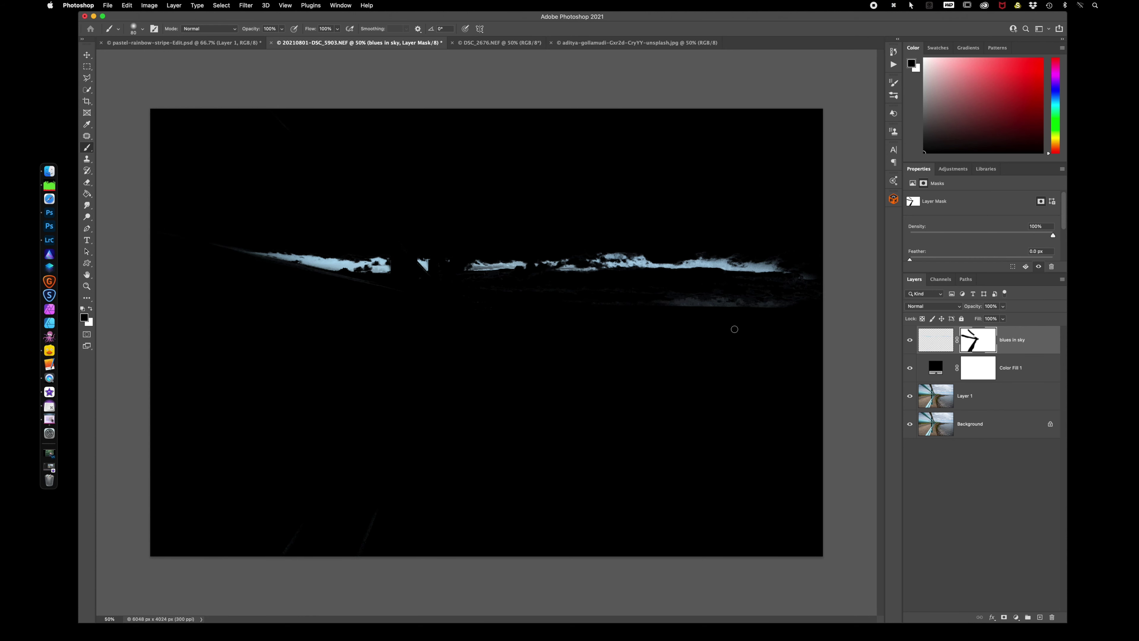
Step: Hide the Color Fill 1 layer and add a Color Overlay effect to the blues in sky layer
{"action": "left_click", "coordinate": [910, 368]}
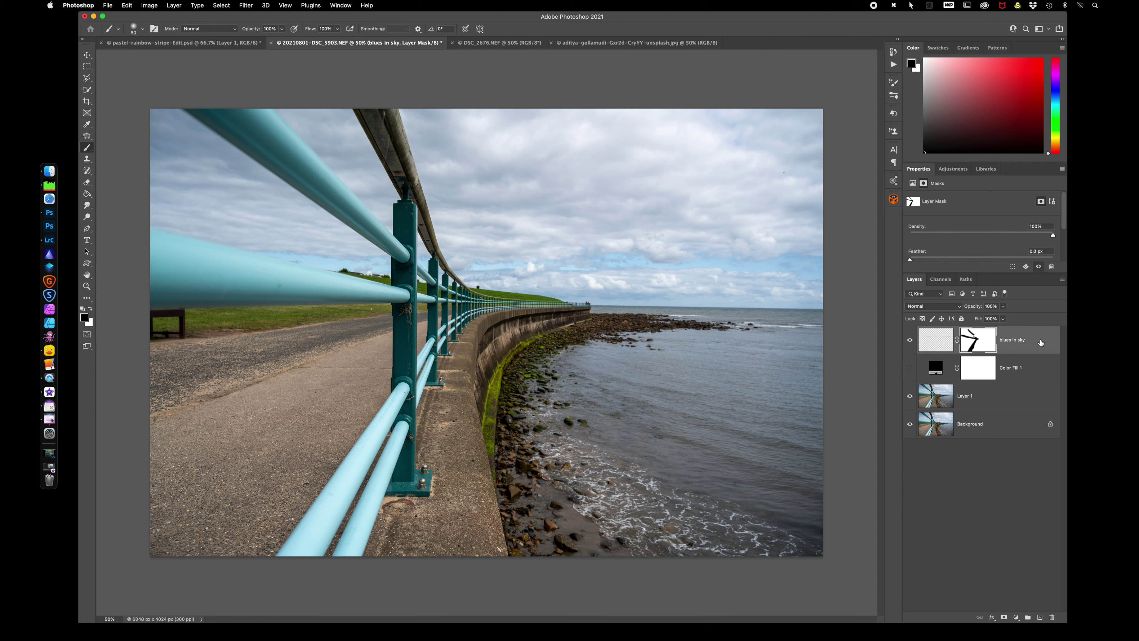
{"action": "left_click", "coordinate": [934, 347]}
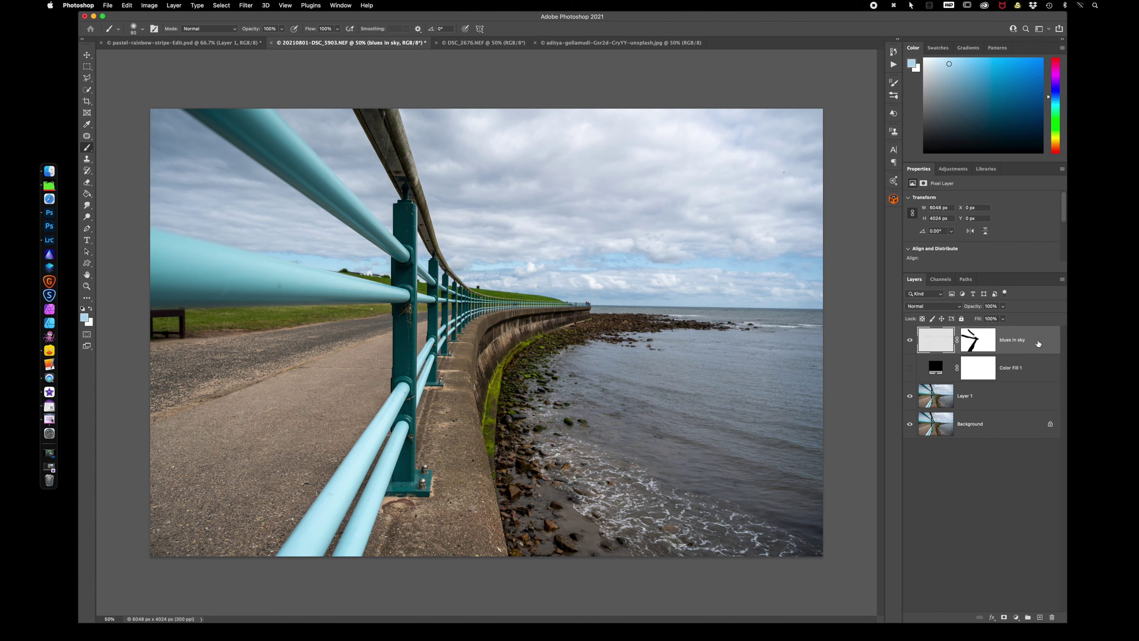
{"action": "double_click", "coordinate": [1038, 343]}
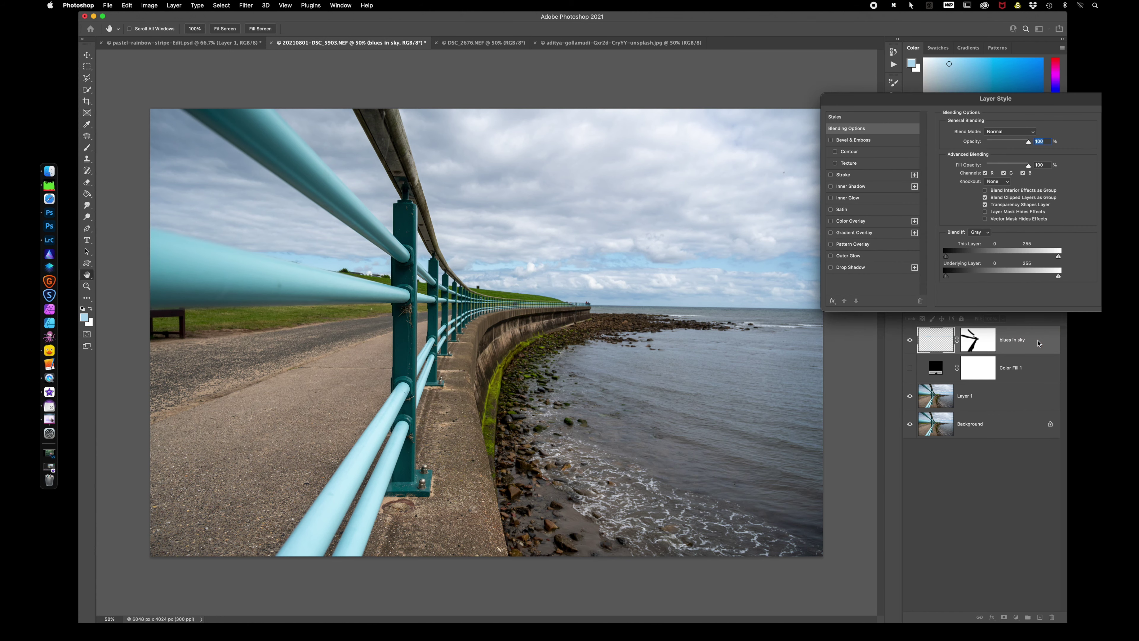
{"action": "left_click_drag", "start_coordinate": [1042, 99], "coordinate": [801, 61]}
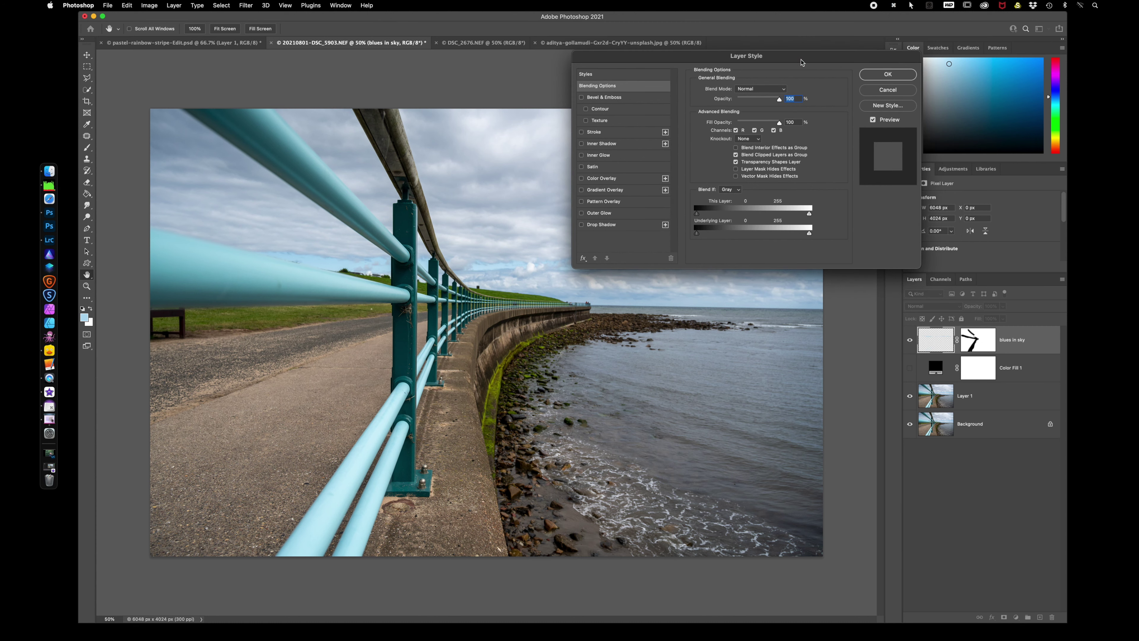
{"action": "left_click", "coordinate": [628, 179]}
{"action": "left_click_drag", "start_coordinate": [742, 56], "coordinate": [705, 42]}
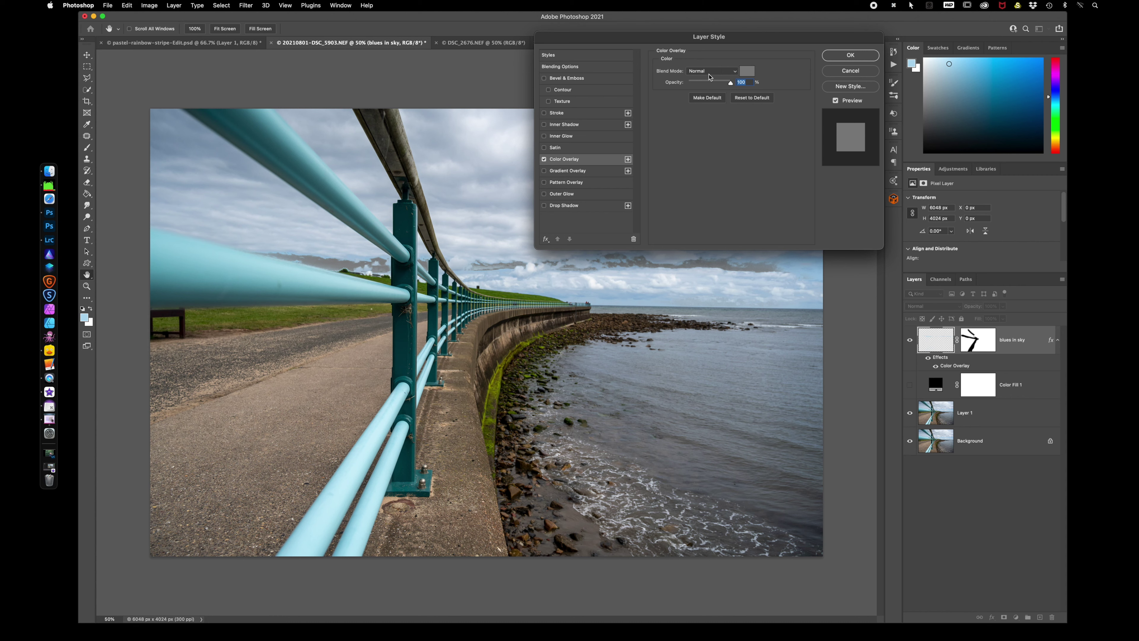
Step: Set the Color Overlay colour to the muted teal 547982
{"action": "left_click", "coordinate": [747, 72]}
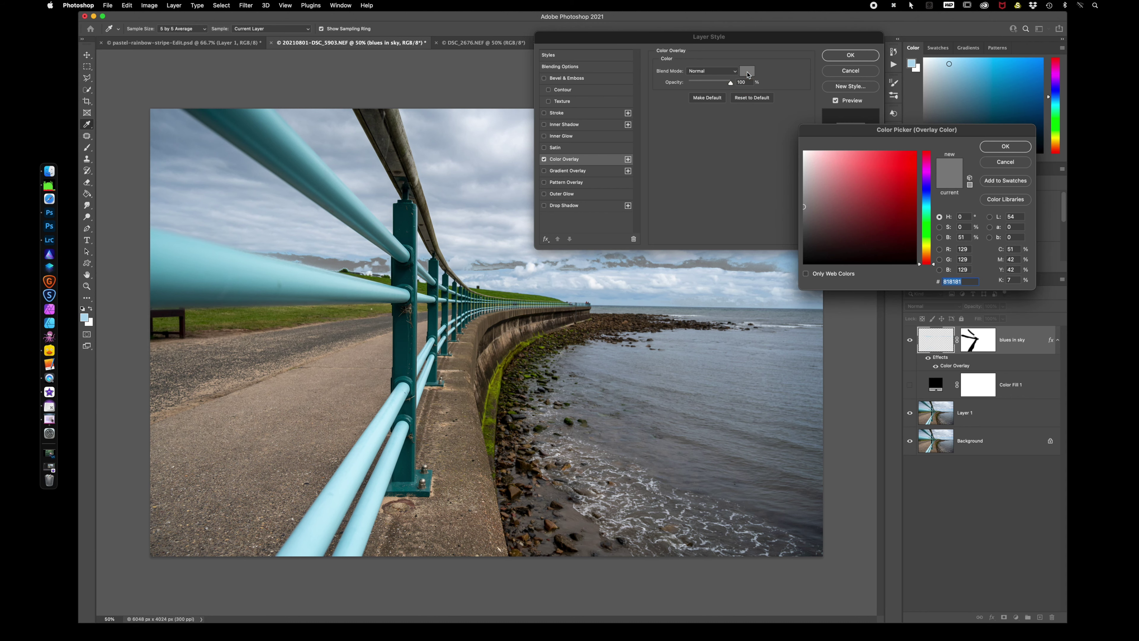
{"action": "left_click", "coordinate": [928, 204]}
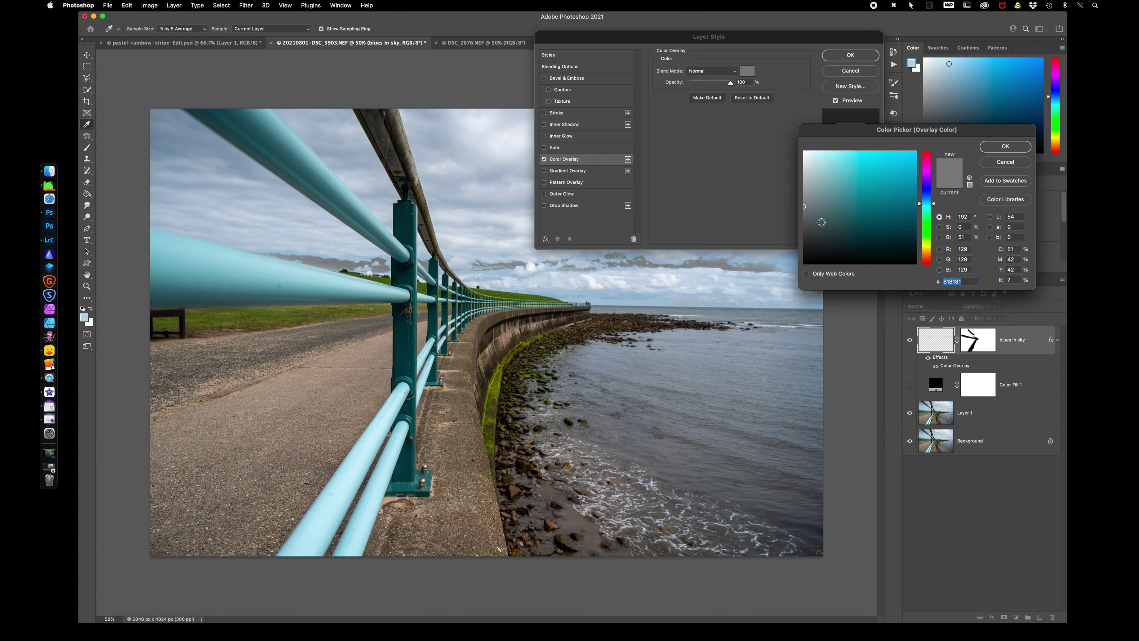
{"action": "mouse_move", "coordinate": [814, 196]}
{"action": "left_mouse_down"}
{"action": "mouse_move", "coordinate": [826, 174]}
{"action": "mouse_move", "coordinate": [816, 214]}
{"action": "mouse_move", "coordinate": [841, 219]}
{"action": "mouse_move", "coordinate": [843, 206]}
{"action": "left_mouse_up"}
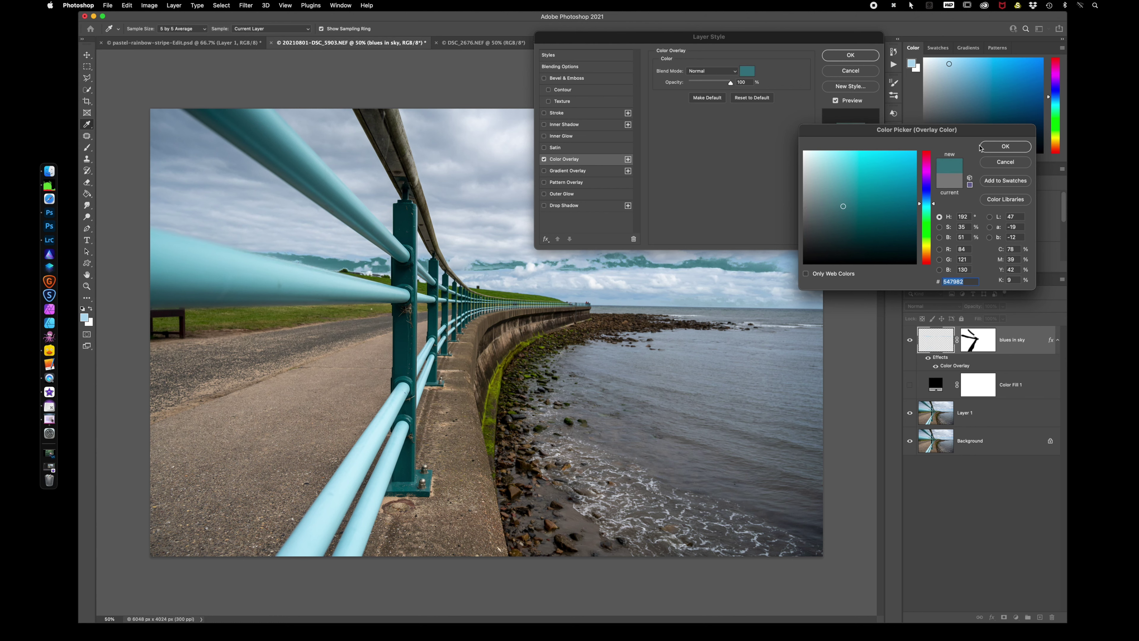
{"action": "left_click", "coordinate": [1005, 147]}
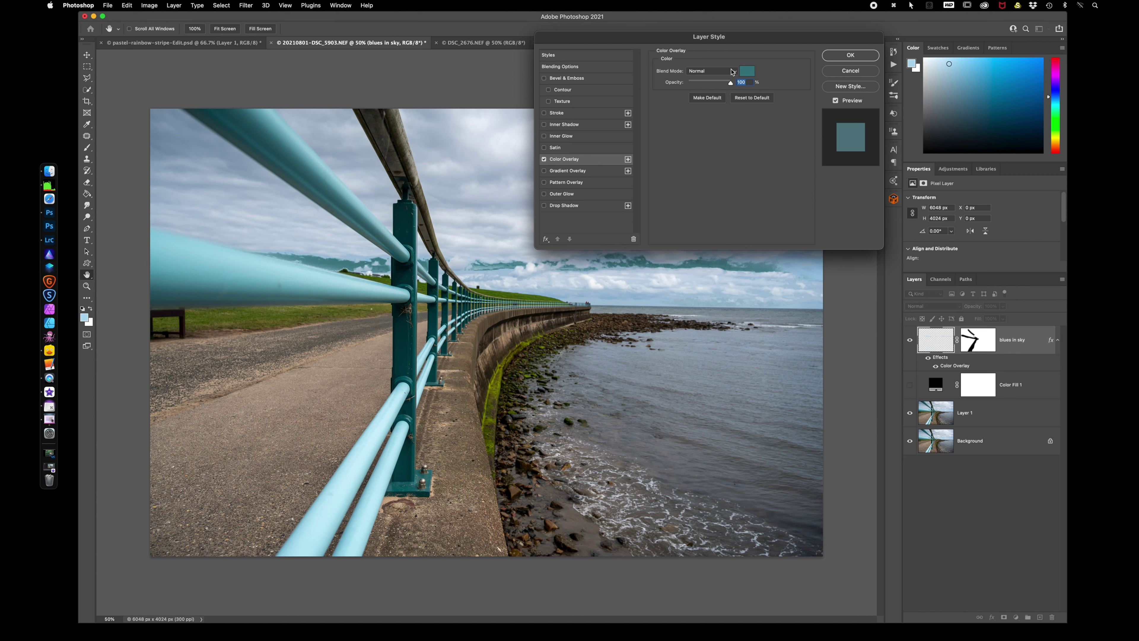
Step: Set the Color Overlay blend mode to Soft Light, lower its opacity and apply the layer style
{"action": "left_click", "coordinate": [718, 75]}
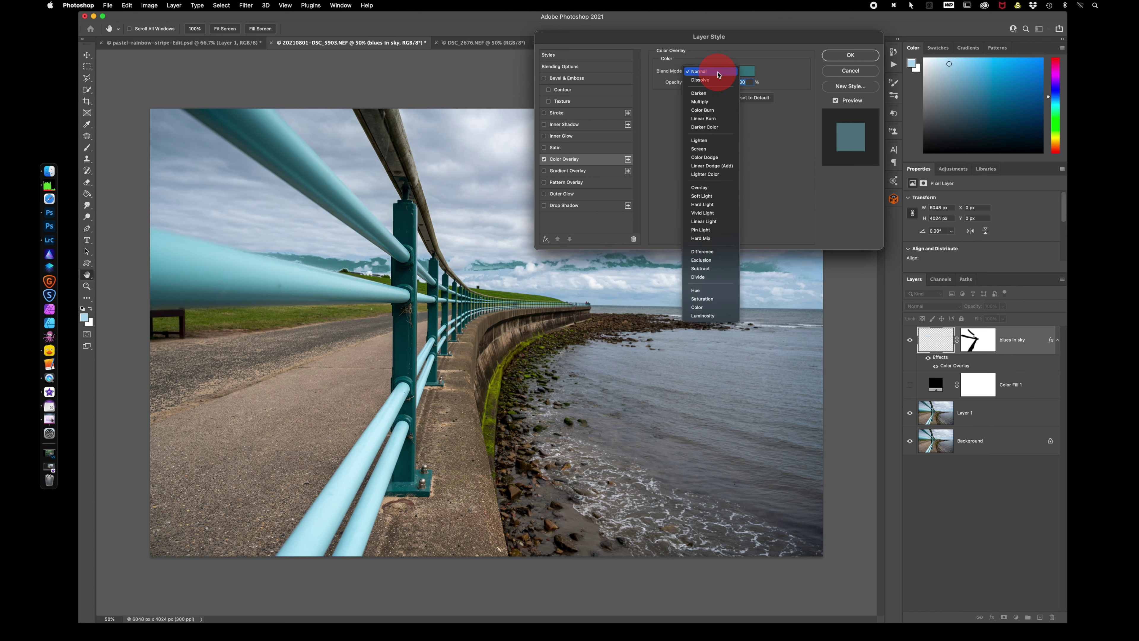
{"action": "left_click", "coordinate": [703, 197]}
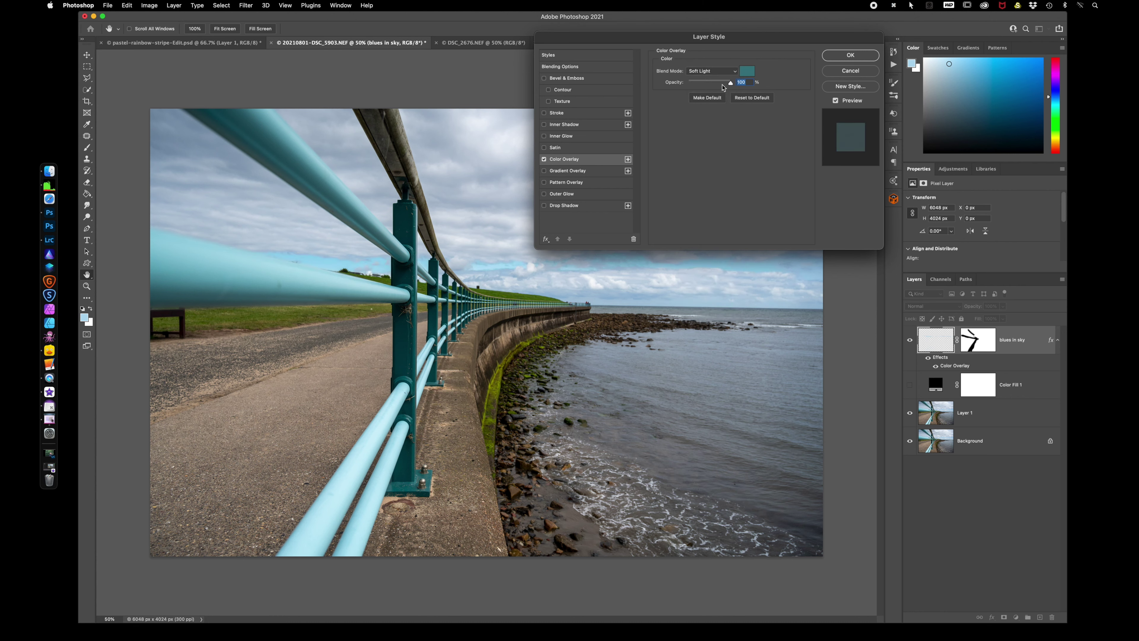
{"action": "left_click_drag", "start_coordinate": [731, 85], "coordinate": [718, 85]}
{"action": "left_click", "coordinate": [851, 56]}
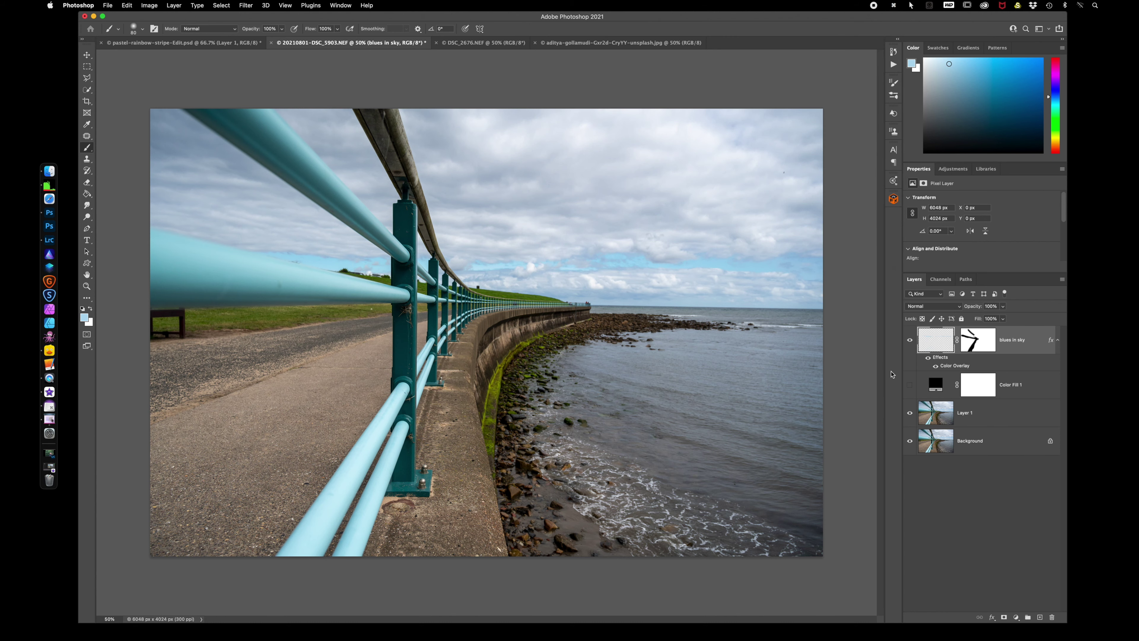
Step: Compare the sky with and without the blues in sky layer, including a close-up at 100%
{"action": "left_click", "coordinate": [910, 342]}
{"action": "left_click", "coordinate": [910, 343]}
{"action": "left_click", "coordinate": [910, 342]}
{"action": "left_click", "coordinate": [909, 342]}
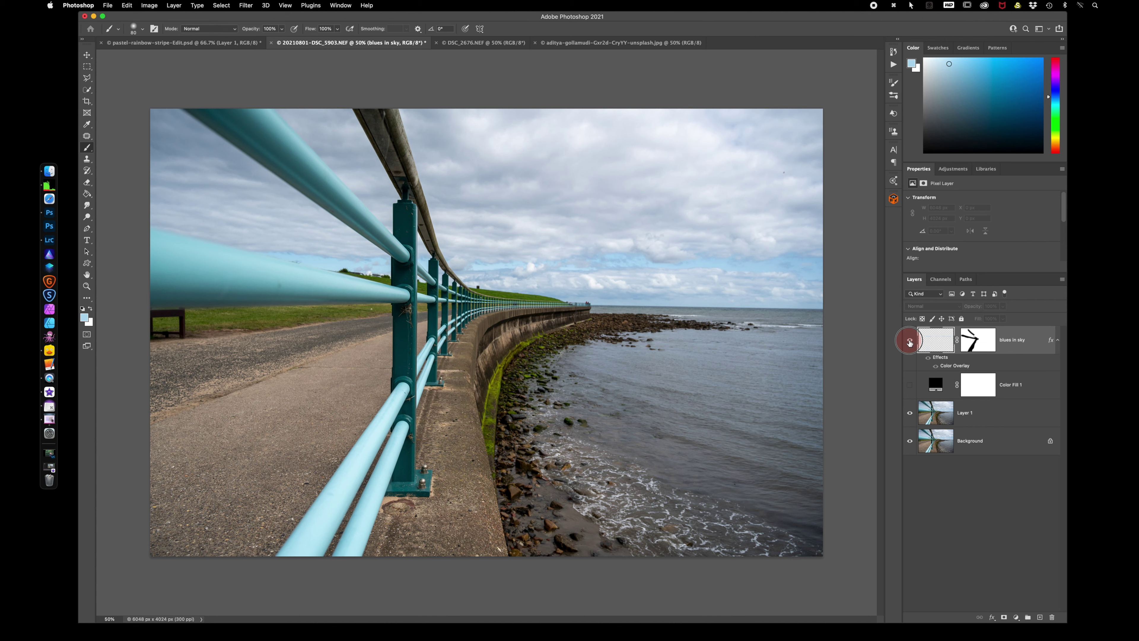
{"action": "left_click", "coordinate": [909, 342]}
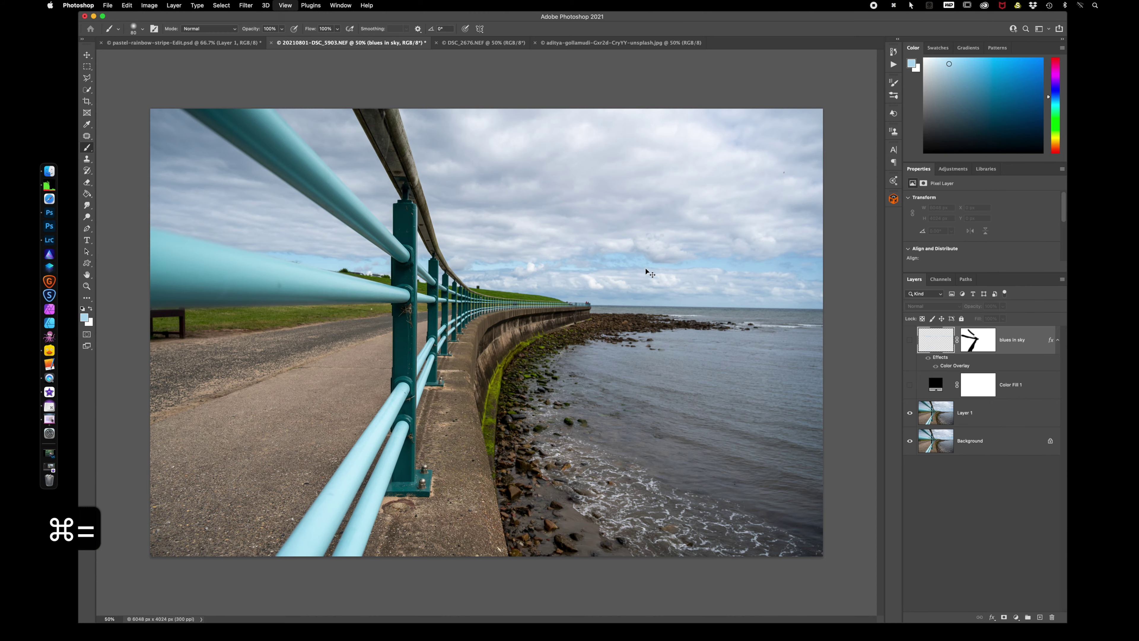
{"action": "key", "text": "super+equal"}
{"action": "key", "text": "super+equal"}
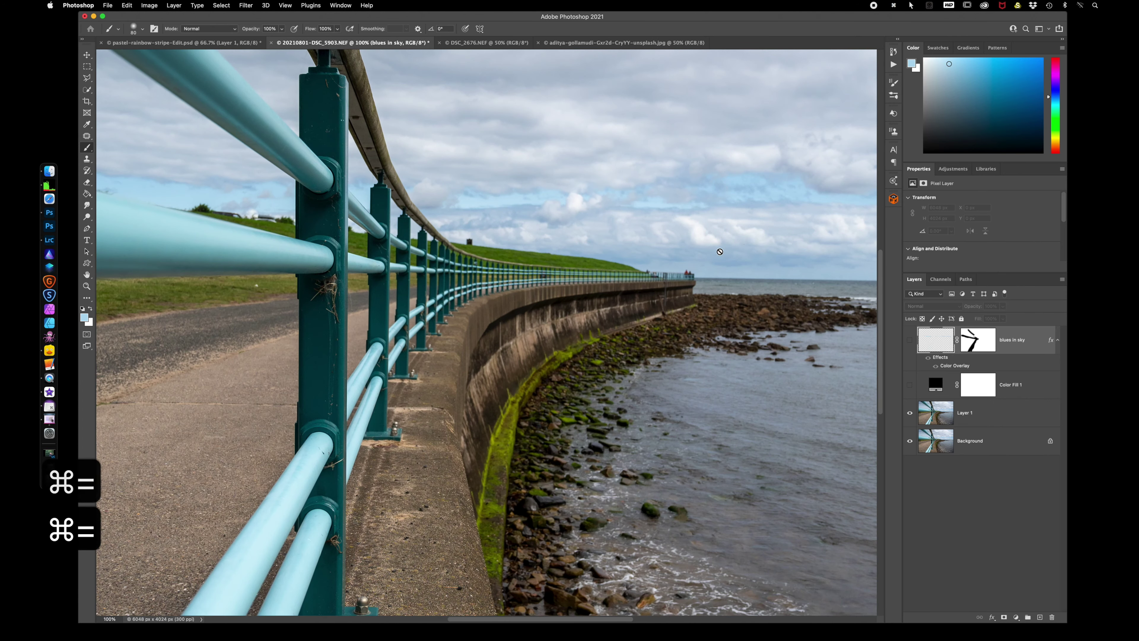
{"action": "key", "text": "space"}
{"action": "left_click_drag", "start_coordinate": [706, 264], "coordinate": [472, 247]}
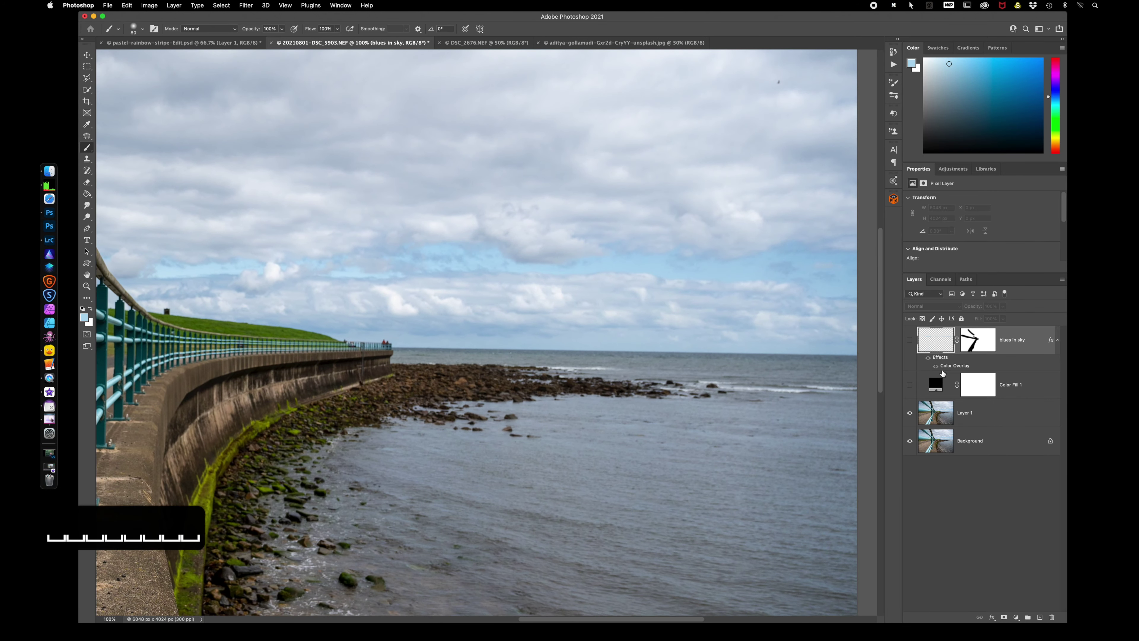
{"action": "left_click", "coordinate": [910, 340]}
{"action": "left_click", "coordinate": [910, 341]}
{"action": "left_click", "coordinate": [910, 341]}
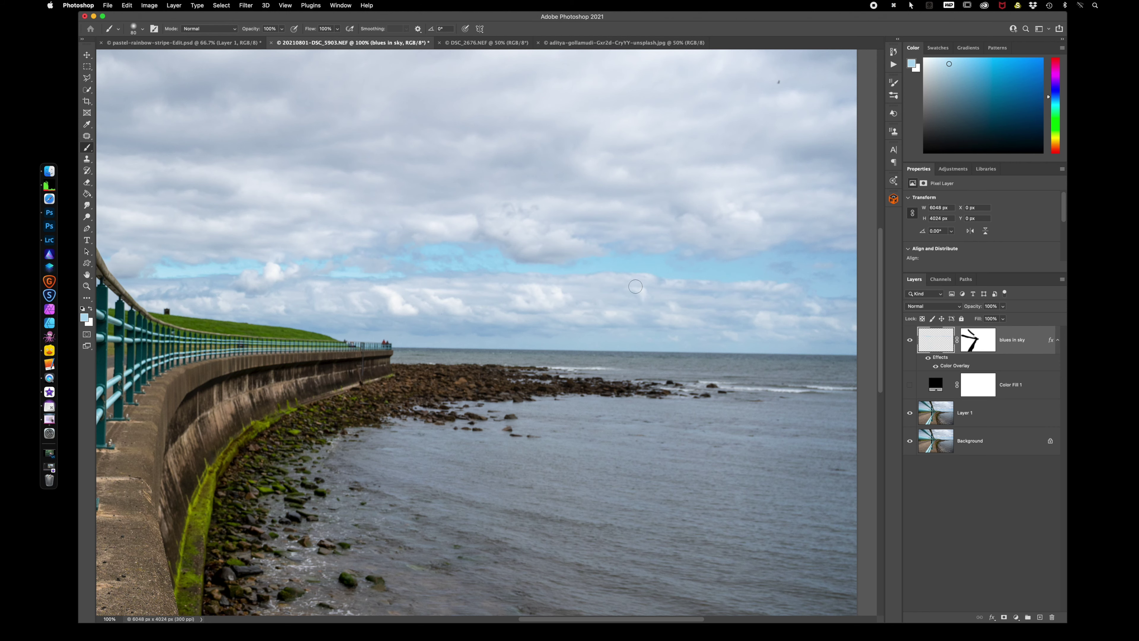
{"action": "key", "text": "super+0"}
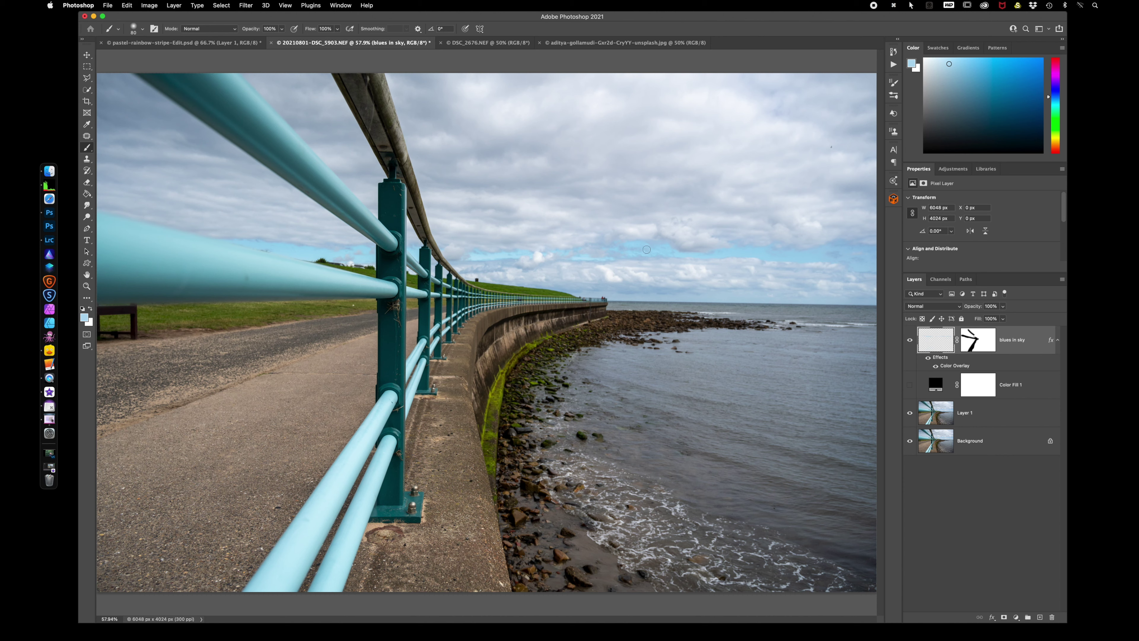
Step: Reopen the blues in sky layer style, review its Color Overlay settings and leave them without changes
{"action": "double_click", "coordinate": [1031, 344]}
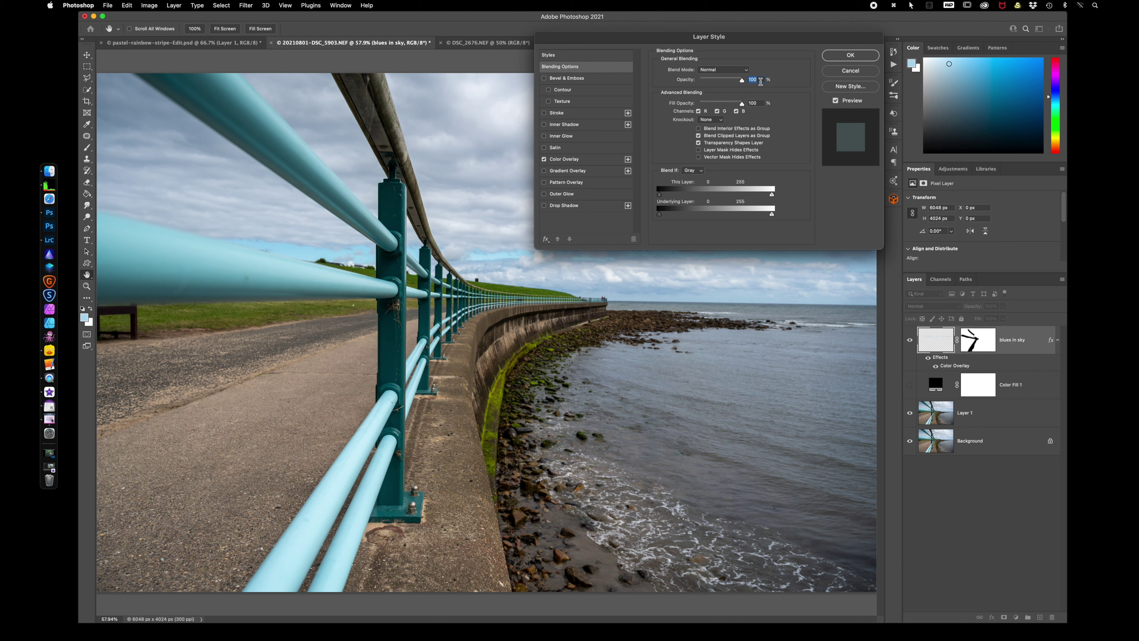
{"action": "left_click", "coordinate": [589, 160]}
{"action": "left_click", "coordinate": [850, 71]}
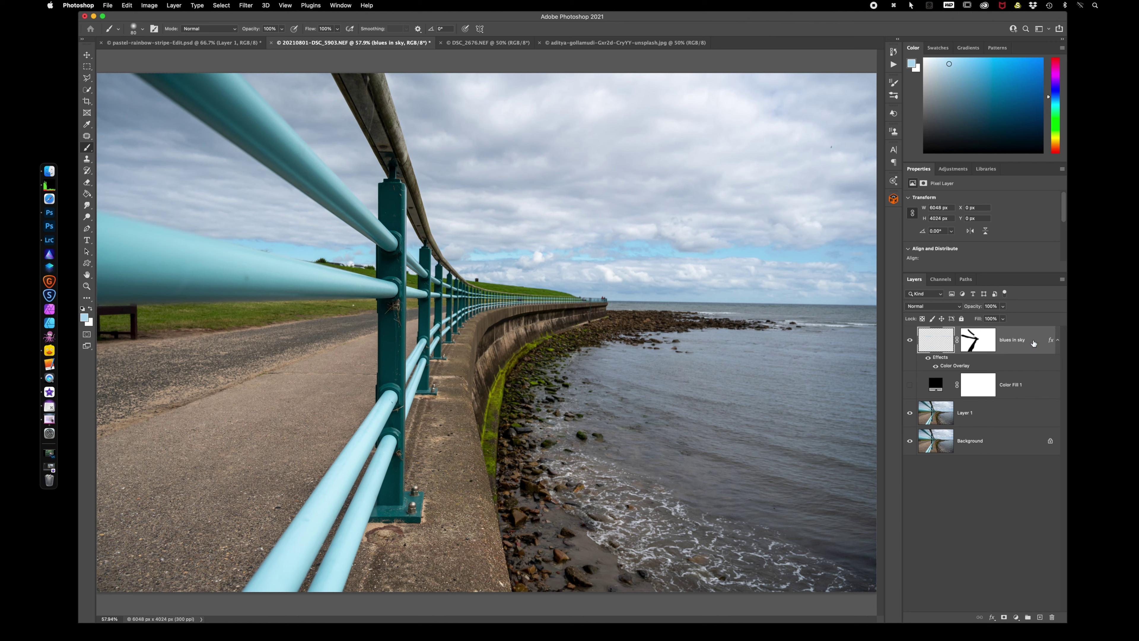
Step: Delete the blues in sky and Color Fill 1 layers and select the sky blues on Layer 1 with Color Range
{"action": "key", "text": "BackSpace"}
{"action": "key", "text": "BackSpace"}
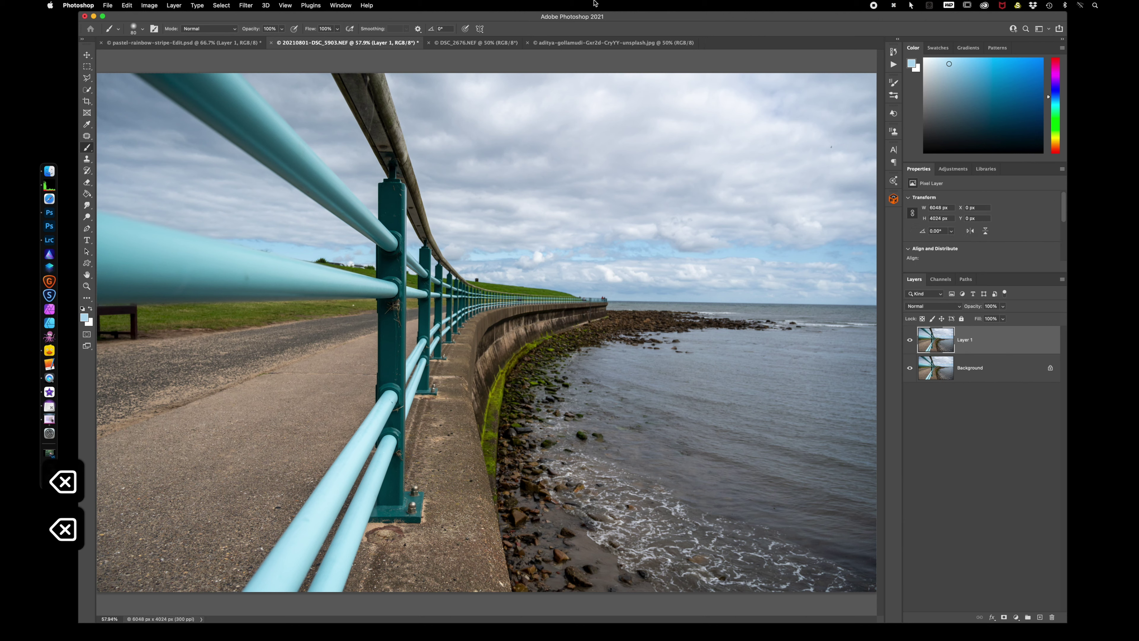
{"action": "left_click", "coordinate": [222, 6]}
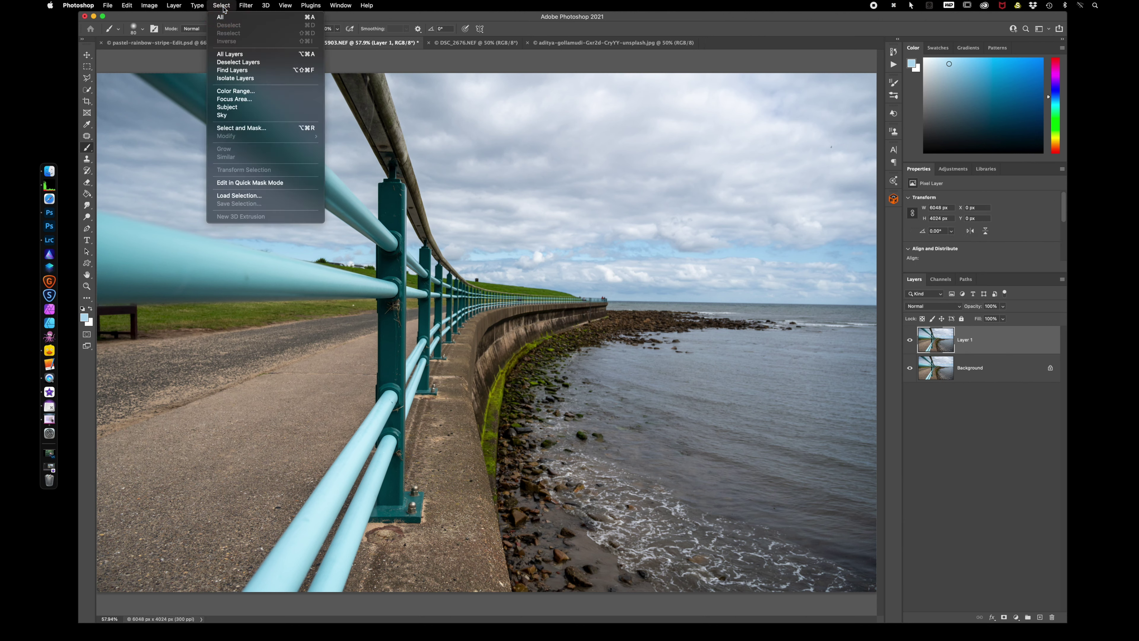
{"action": "left_click", "coordinate": [259, 91]}
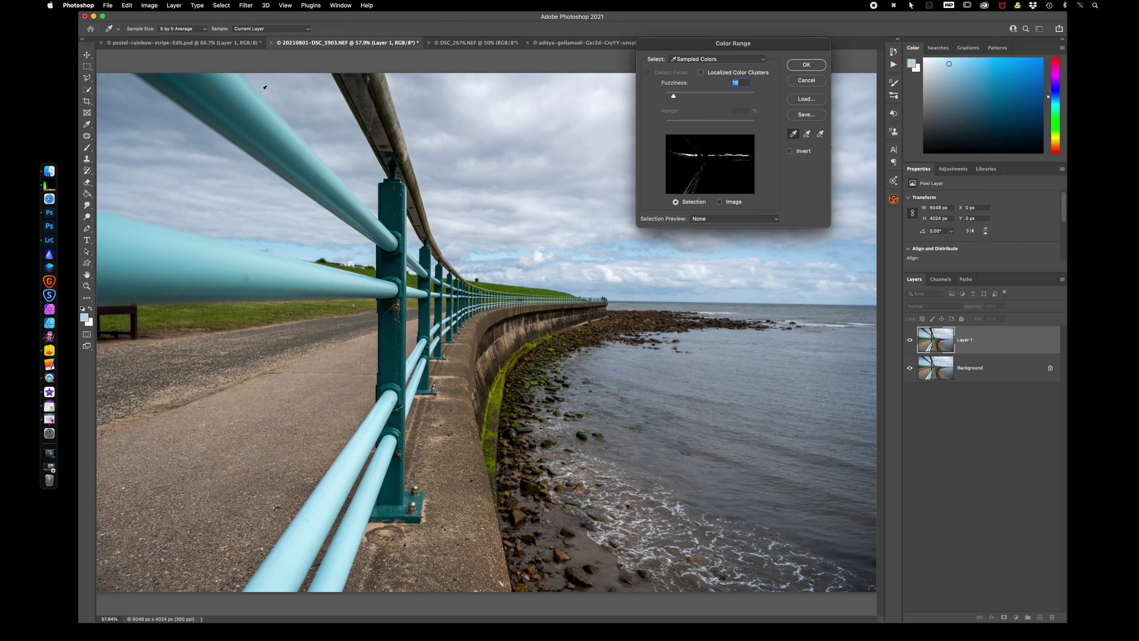
{"action": "left_click", "coordinate": [814, 66]}
Step: Add a Hue/Saturation adjustment layer from the selection and lower its saturation to -35
{"action": "left_click", "coordinate": [1016, 618]}
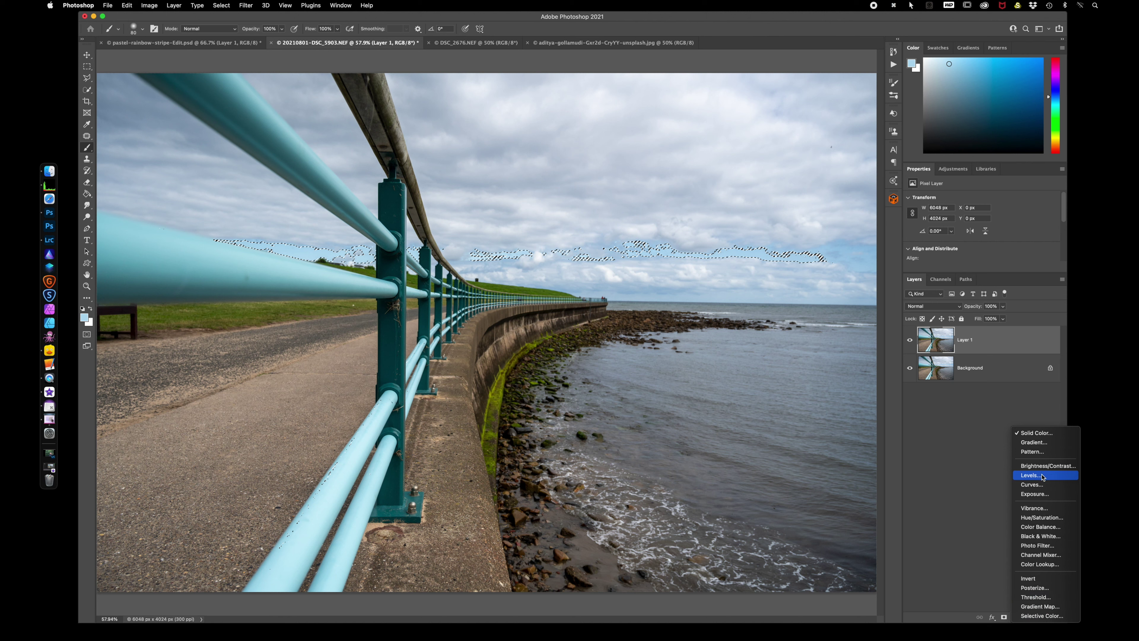
{"action": "left_click", "coordinate": [1043, 518]}
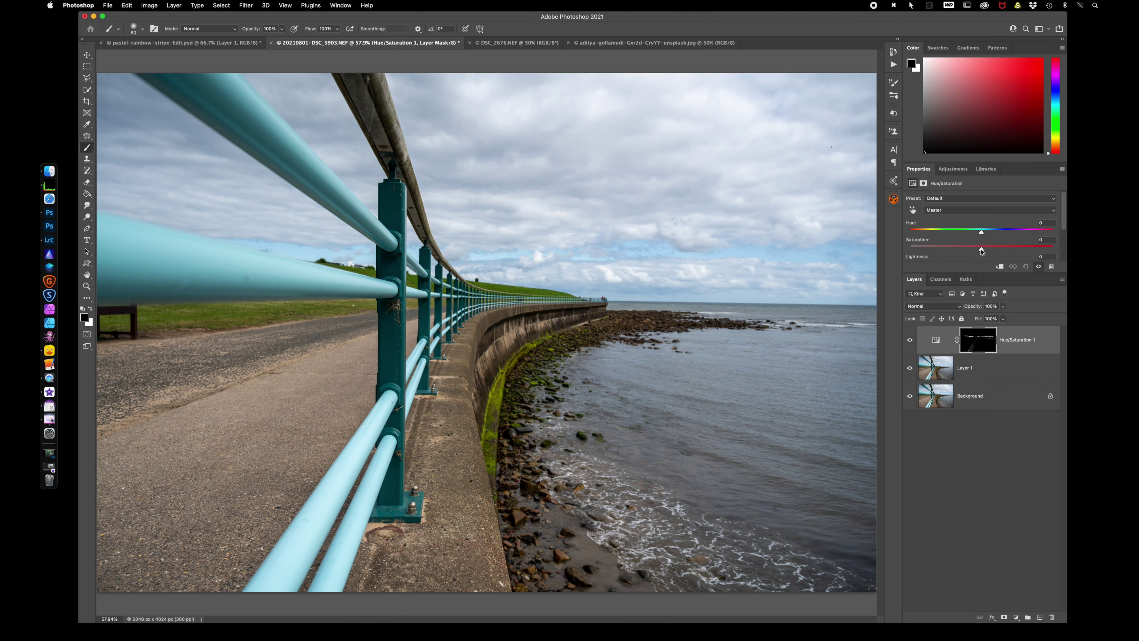
{"action": "left_click_drag", "start_coordinate": [981, 249], "coordinate": [958, 251]}
Step: Display the Hue/Saturation layer's mask alone and paint out the lower and upper railings in black with a 500-pixel brush
{"action": "left_click", "coordinate": [979, 342], "text": "alt"}
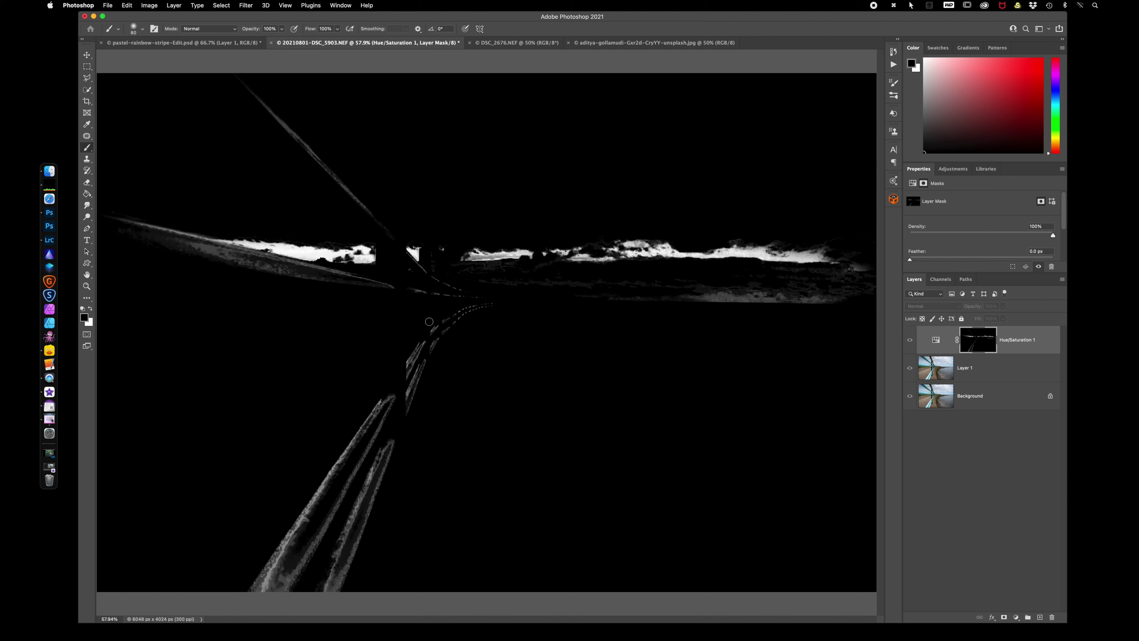
{"action": "key", "text": "bracketright"}
{"action": "key", "text": "bracketright"}
{"action": "key", "text": "bracketright"}
{"action": "key", "text": "bracketright"}
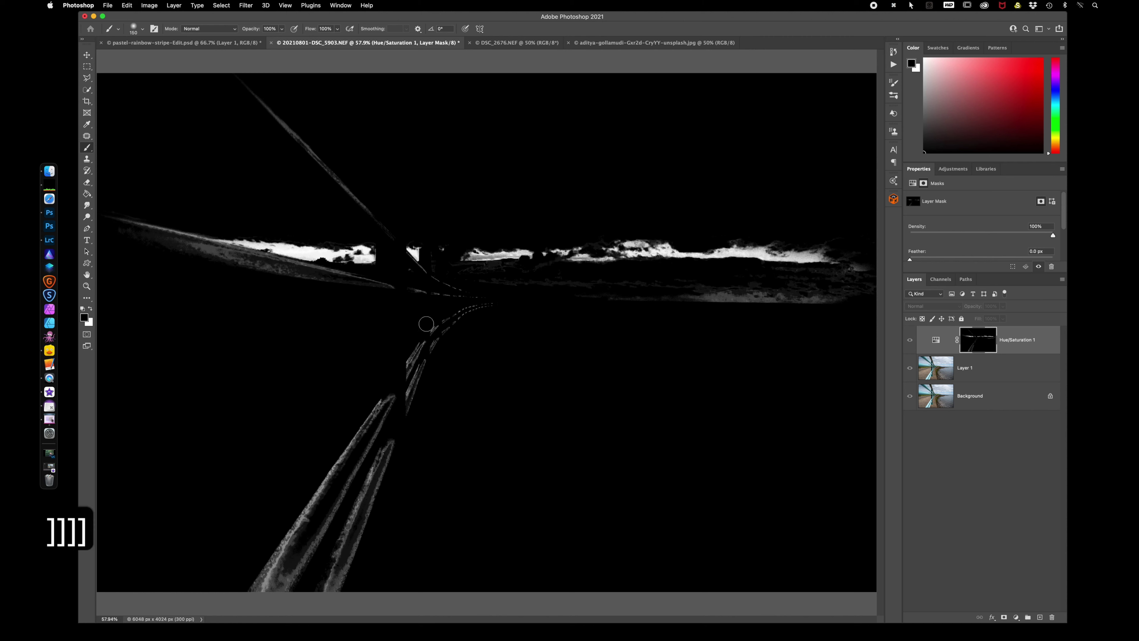
{"action": "key", "text": "b"}
{"action": "key", "text": "bracketright"}
{"action": "key", "text": "bracketright"}
{"action": "key", "text": "bracketright"}
{"action": "key", "text": "bracketright"}
{"action": "key", "text": "bracketright"}
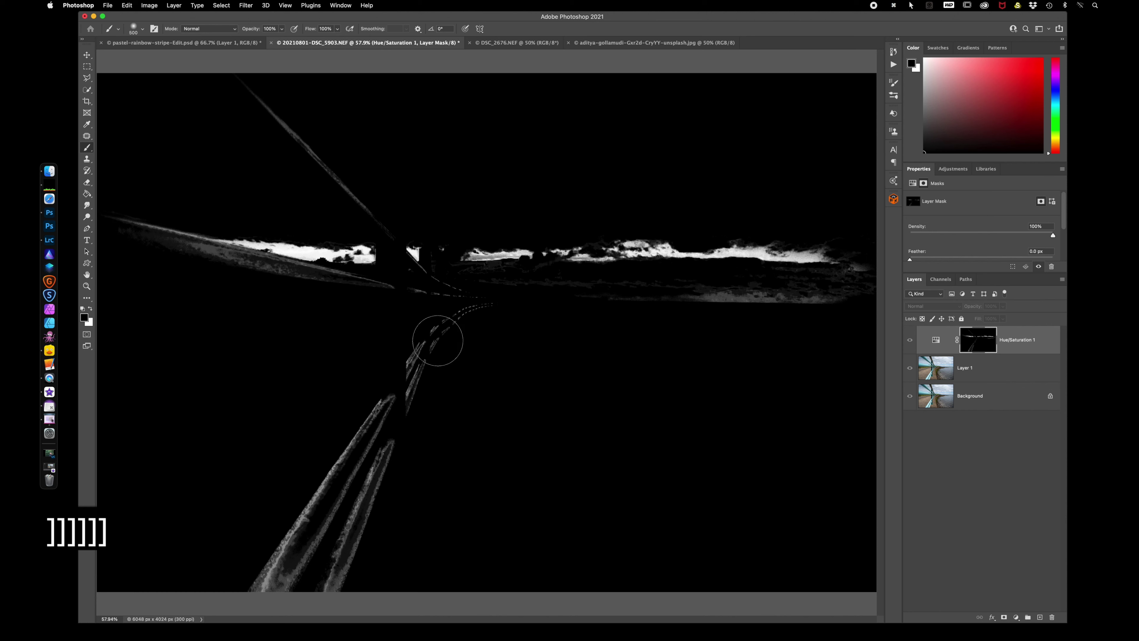
{"action": "key", "text": "d"}
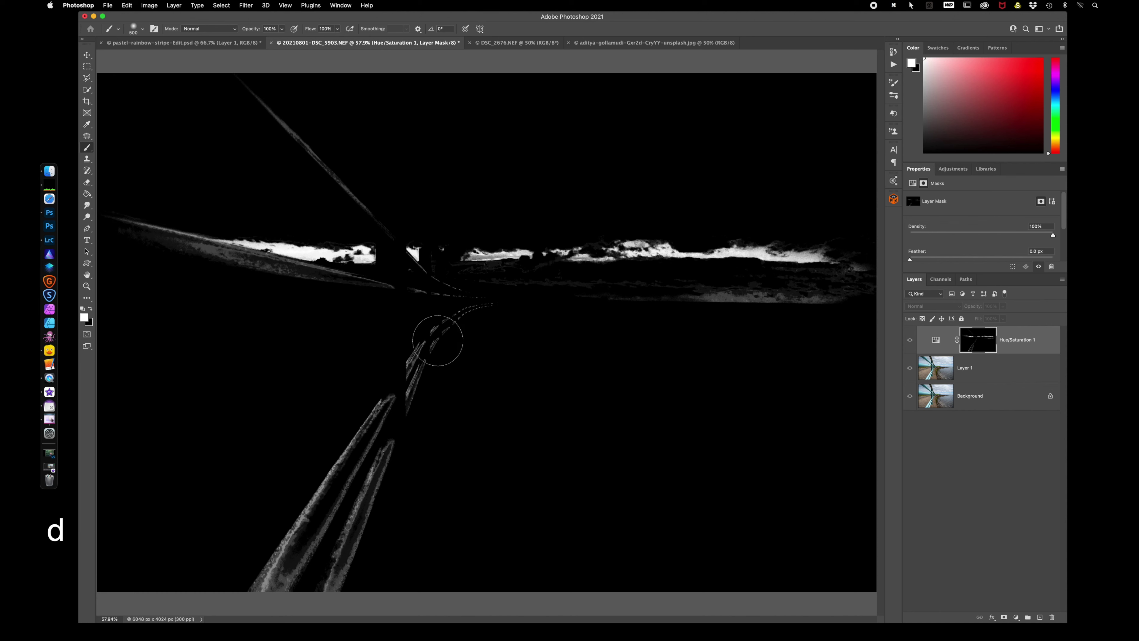
{"action": "key", "text": "x"}
{"action": "mouse_move", "coordinate": [453, 330]}
{"action": "left_mouse_down"}
{"action": "mouse_move", "coordinate": [486, 311]}
{"action": "mouse_move", "coordinate": [419, 359]}
{"action": "mouse_move", "coordinate": [259, 578]}
{"action": "mouse_move", "coordinate": [326, 594]}
{"action": "mouse_move", "coordinate": [377, 466]}
{"action": "mouse_move", "coordinate": [326, 501]}
{"action": "mouse_move", "coordinate": [339, 524]}
{"action": "mouse_move", "coordinate": [386, 362]}
{"action": "mouse_move", "coordinate": [435, 314]}
{"action": "mouse_move", "coordinate": [393, 212]}
{"action": "left_mouse_up"}
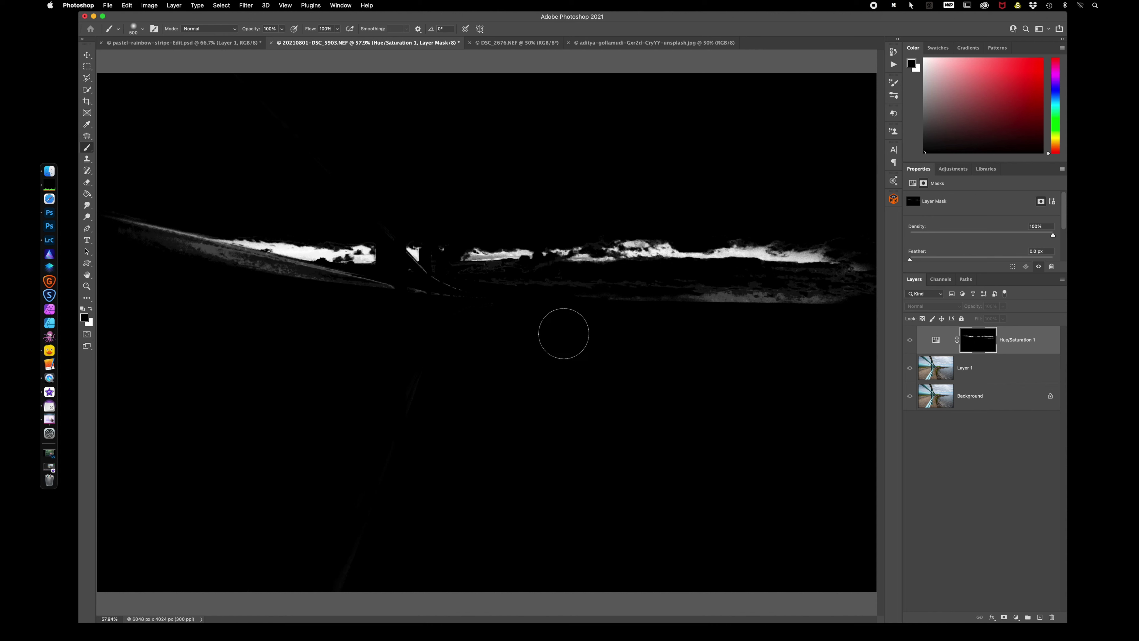
Step: Reduce the brush size and paint out the thin diagonal railing trace beside the post on the mask
{"action": "key", "text": "bracketleft"}
{"action": "key", "text": "bracketleft"}
{"action": "key", "text": "bracketleft"}
{"action": "key", "text": "bracketleft"}
{"action": "key", "text": "bracketleft"}
{"action": "key", "text": "bracketleft"}
{"action": "key", "text": "bracketleft"}
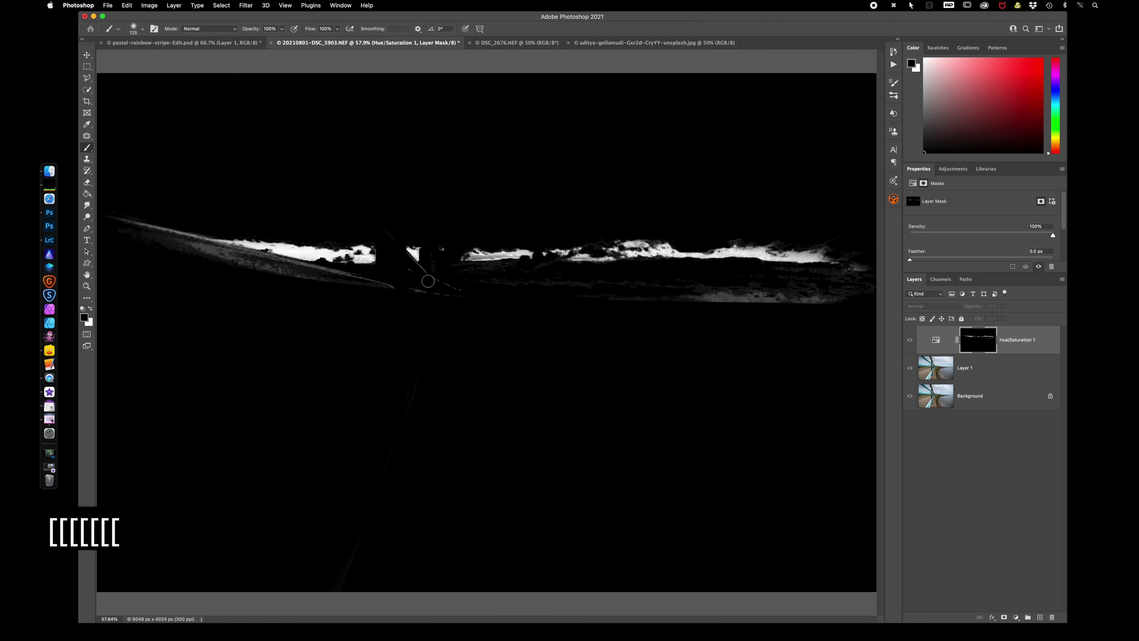
{"action": "key", "text": "bracketleft"}
{"action": "key", "text": "bracketleft"}
{"action": "key", "text": "bracketleft"}
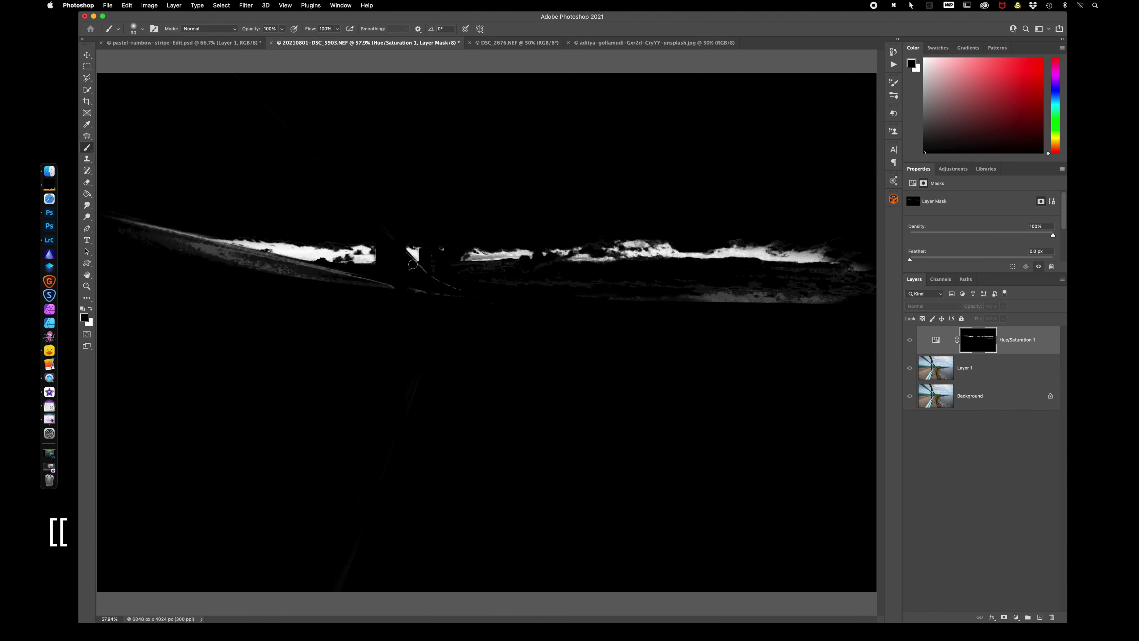
{"action": "left_click_drag", "start_coordinate": [410, 261], "coordinate": [459, 291]}
Step: Paint black along the large horizontal railing on the mask with a 100-pixel brush
{"action": "key", "text": "bracketright"}
{"action": "key", "text": "bracketright"}
{"action": "left_click", "coordinate": [110, 222]}
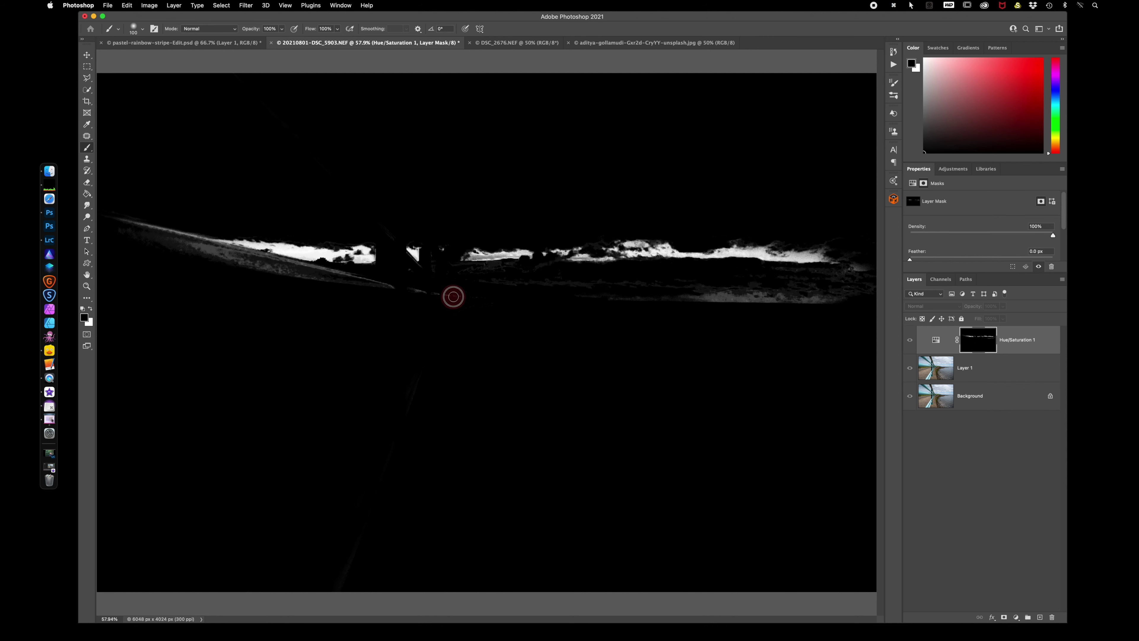
{"action": "left_click", "coordinate": [453, 297], "text": "shift"}
{"action": "mouse_move", "coordinate": [309, 276]}
{"action": "left_mouse_down"}
{"action": "mouse_move", "coordinate": [178, 248]}
{"action": "mouse_move", "coordinate": [203, 254]}
{"action": "mouse_move", "coordinate": [120, 214]}
{"action": "mouse_move", "coordinate": [149, 238]}
{"action": "mouse_move", "coordinate": [282, 276]}
{"action": "left_mouse_up"}
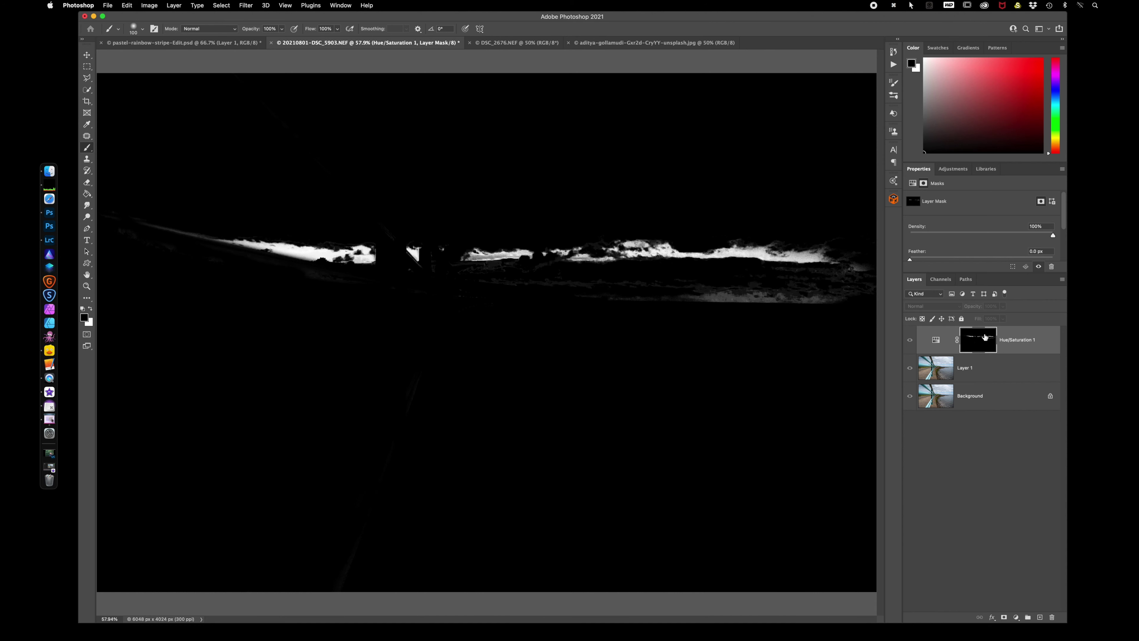
Step: Return to the normal image view and compare the sky with and without the Hue/Saturation adjustment
{"action": "left_click", "coordinate": [936, 342]}
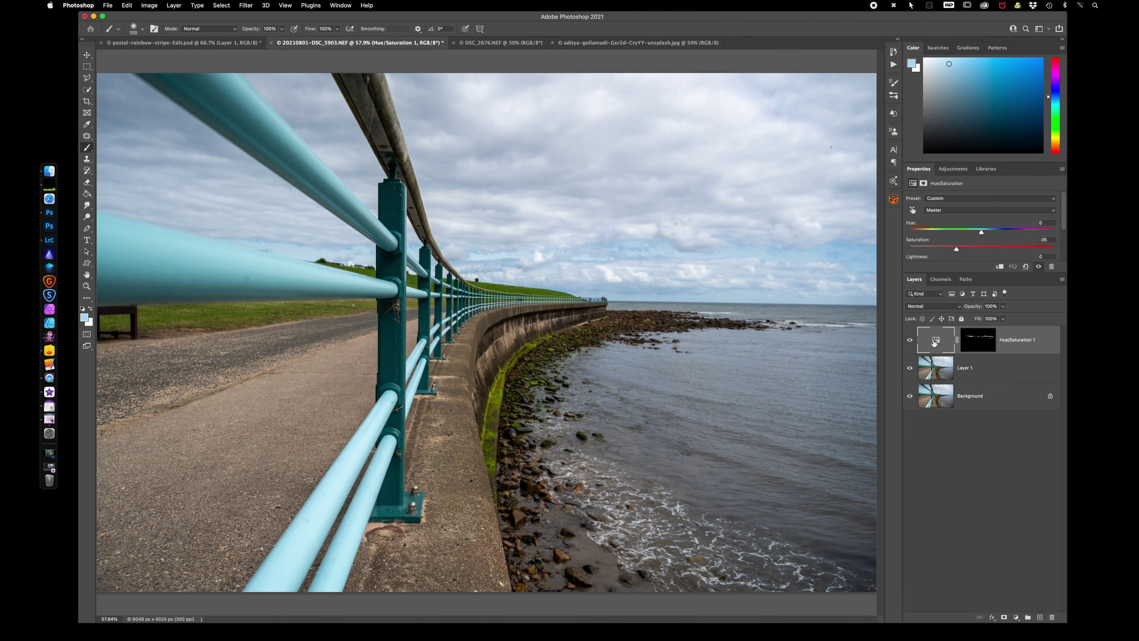
{"action": "left_click", "coordinate": [909, 343]}
{"action": "left_click", "coordinate": [909, 343]}
{"action": "left_click", "coordinate": [910, 343]}
{"action": "left_click", "coordinate": [910, 342]}
Step: Duplicate the Background layer of the scooter photo DSC_2676.NEF and open Color Range on the copy
{"action": "left_click", "coordinate": [478, 43]}
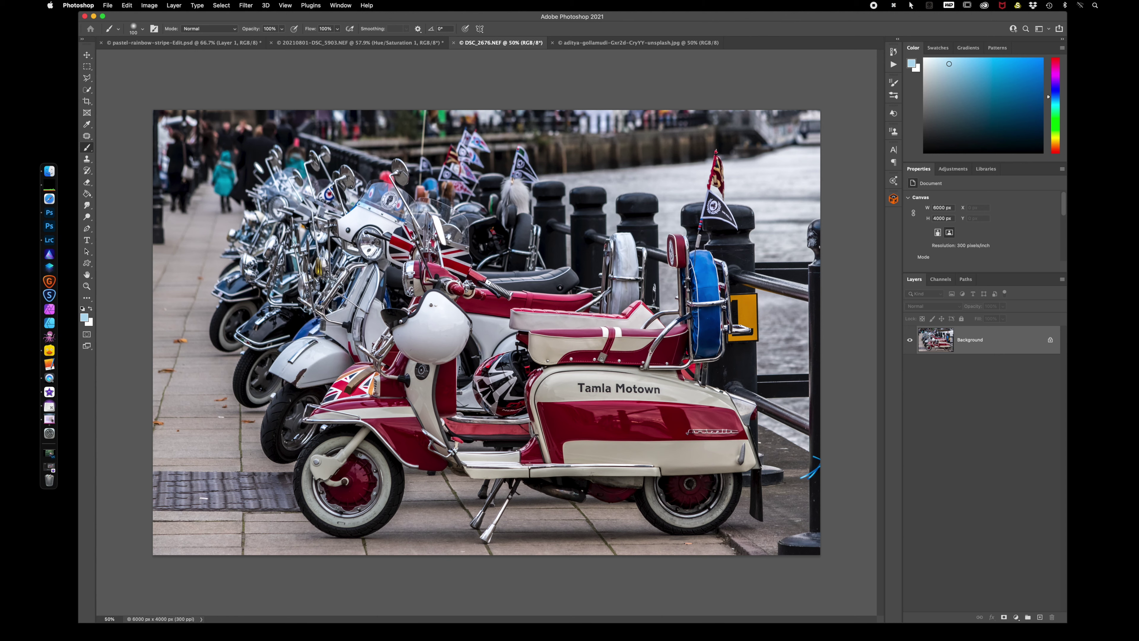
{"action": "key", "text": "super+j"}
{"action": "left_click", "coordinate": [222, 5]}
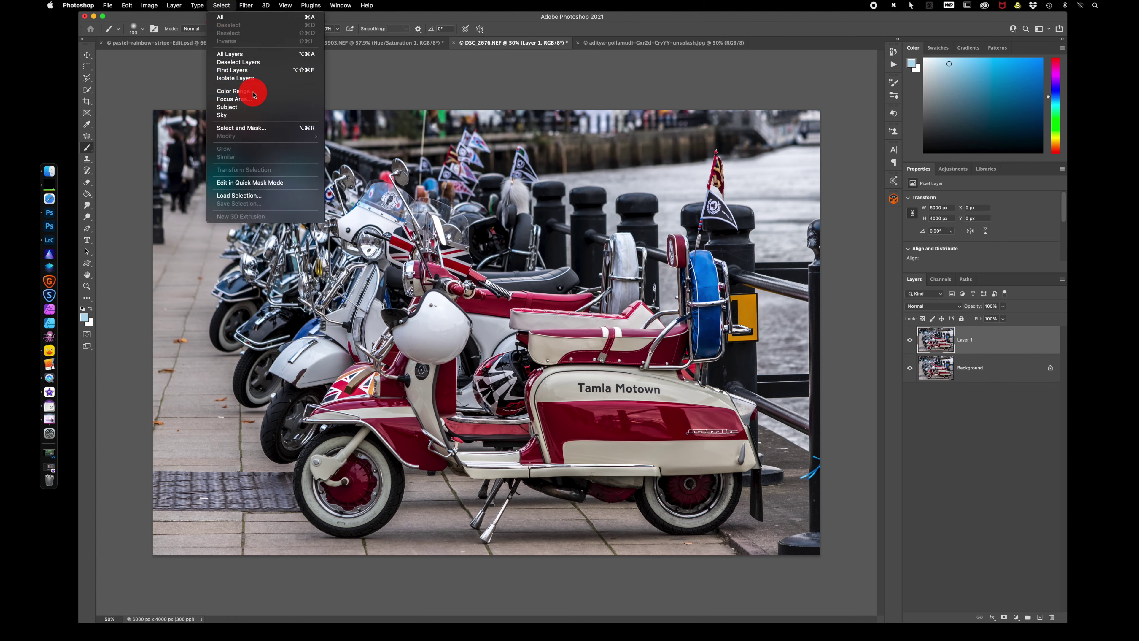
{"action": "left_click", "coordinate": [254, 94]}
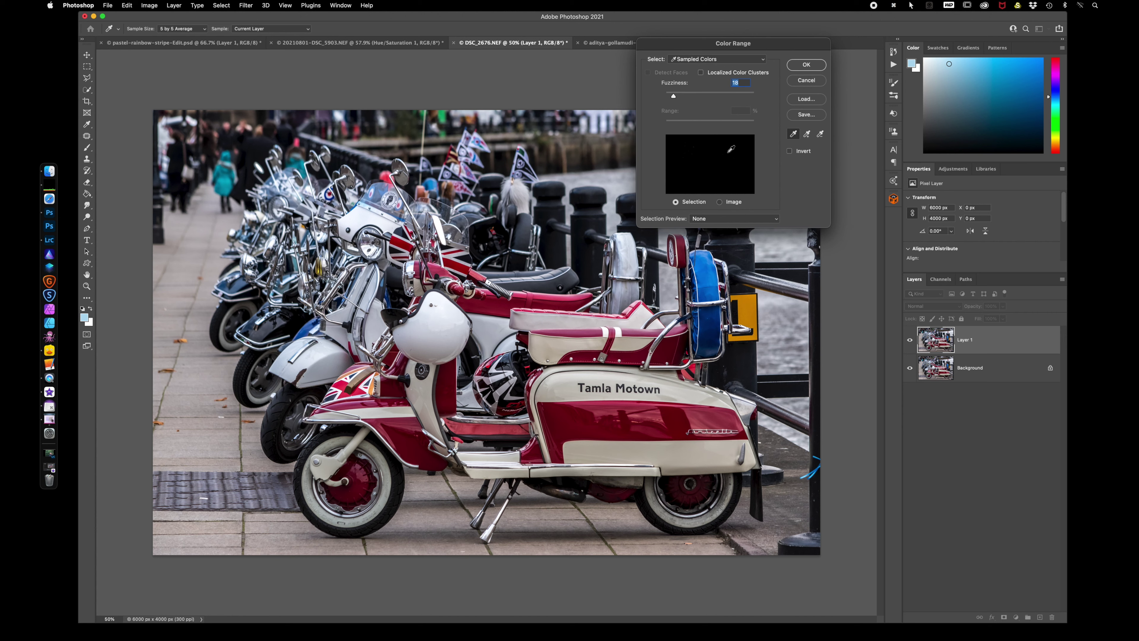
Step: Add the red of the scooter seat to the sampled colours and set the fuzziness to 0
{"action": "left_click", "coordinate": [807, 134]}
{"action": "left_click", "coordinate": [557, 302]}
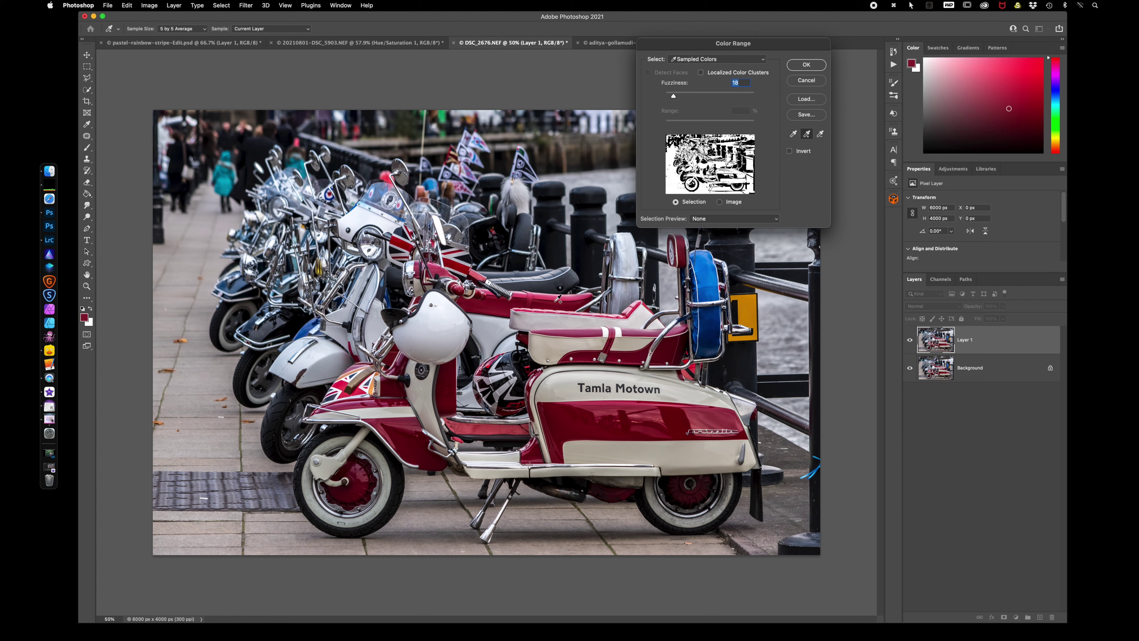
{"action": "left_click_drag", "start_coordinate": [673, 96], "coordinate": [630, 95]}
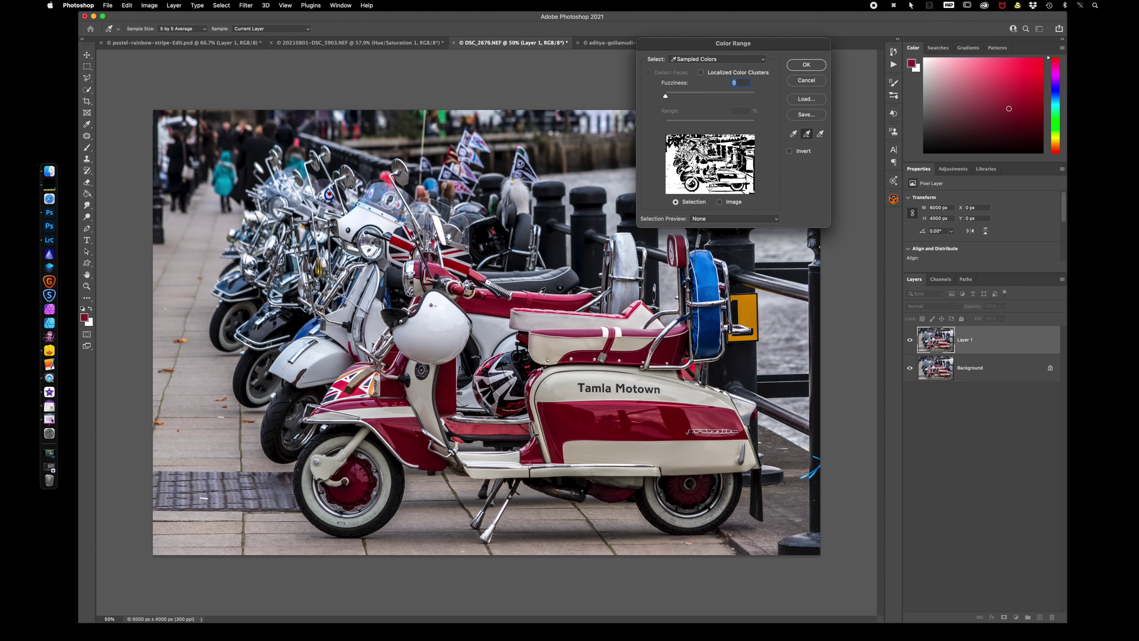
Step: Replace the sampled colour with the red of the second scooter's seat and set the fuzziness to 50
{"action": "left_click", "coordinate": [793, 134]}
{"action": "left_click", "coordinate": [546, 300]}
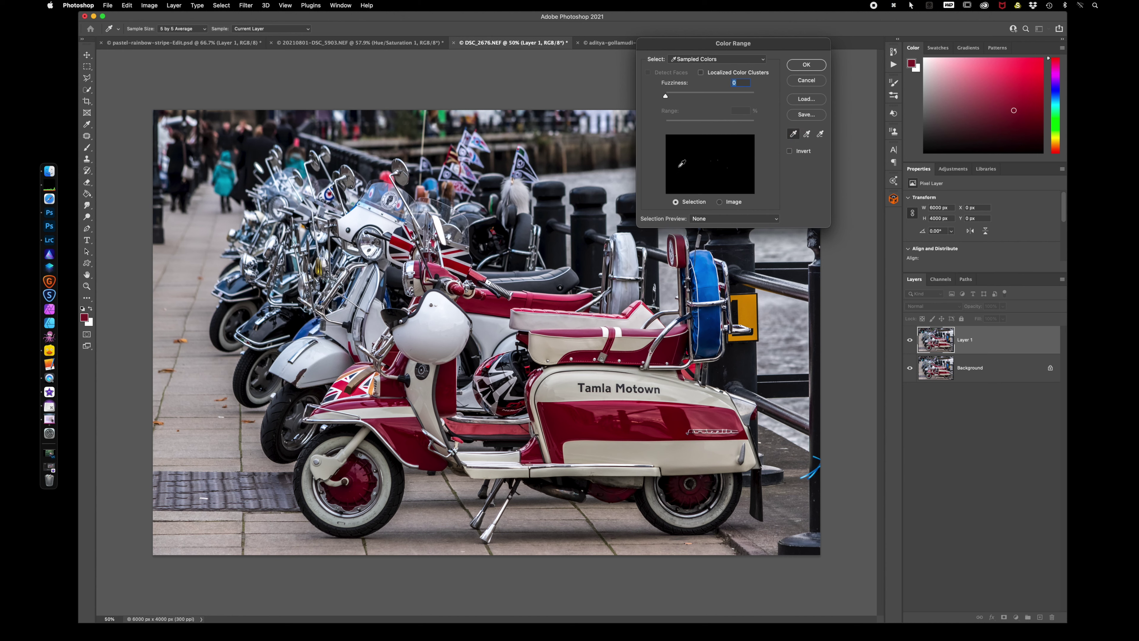
{"action": "left_click_drag", "start_coordinate": [666, 96], "coordinate": [687, 96]}
Step: Add the reds of the side panel and front fender to the sample, raise the fuzziness to about 78 and create the selection
{"action": "left_click", "coordinate": [807, 134]}
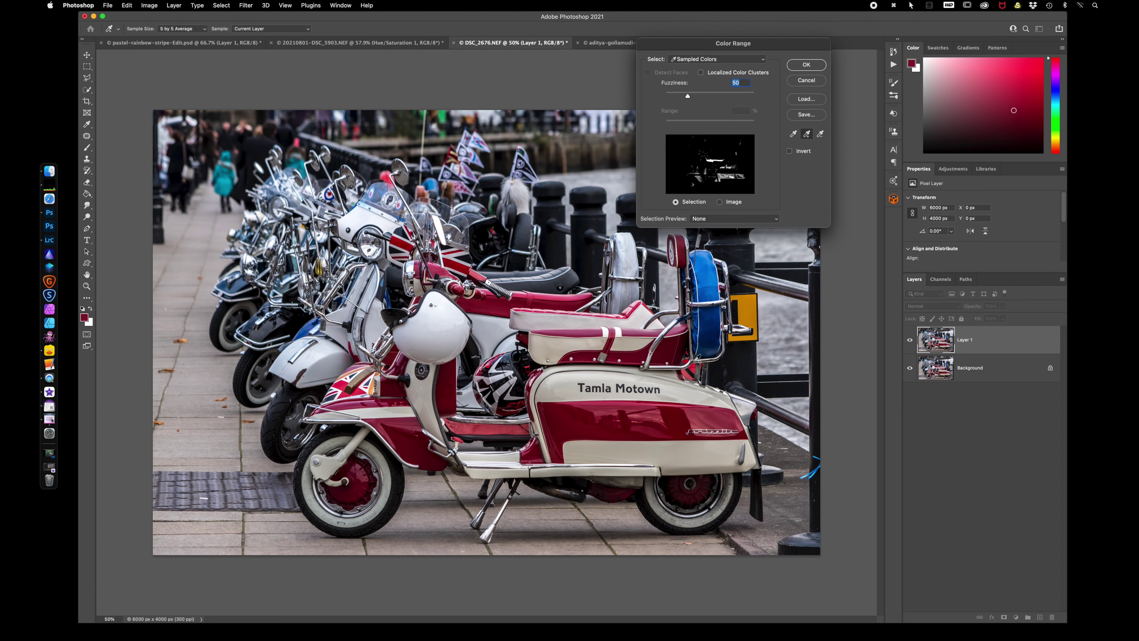
{"action": "left_click", "coordinate": [680, 420]}
{"action": "left_click", "coordinate": [359, 389]}
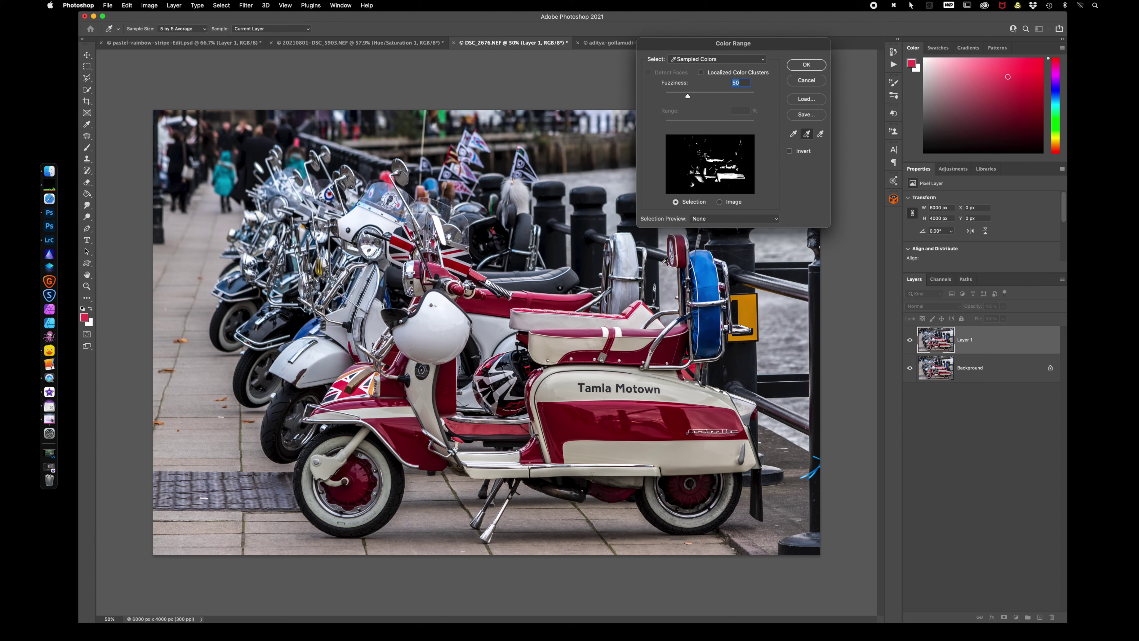
{"action": "left_click_drag", "start_coordinate": [687, 98], "coordinate": [701, 98]}
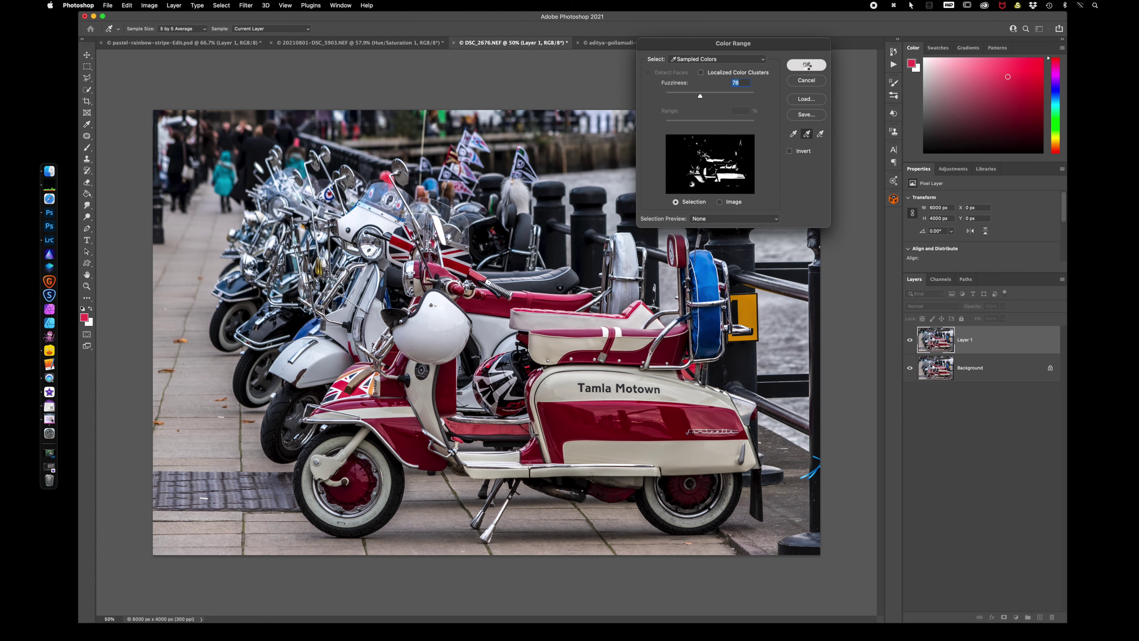
{"action": "left_click", "coordinate": [806, 66]}
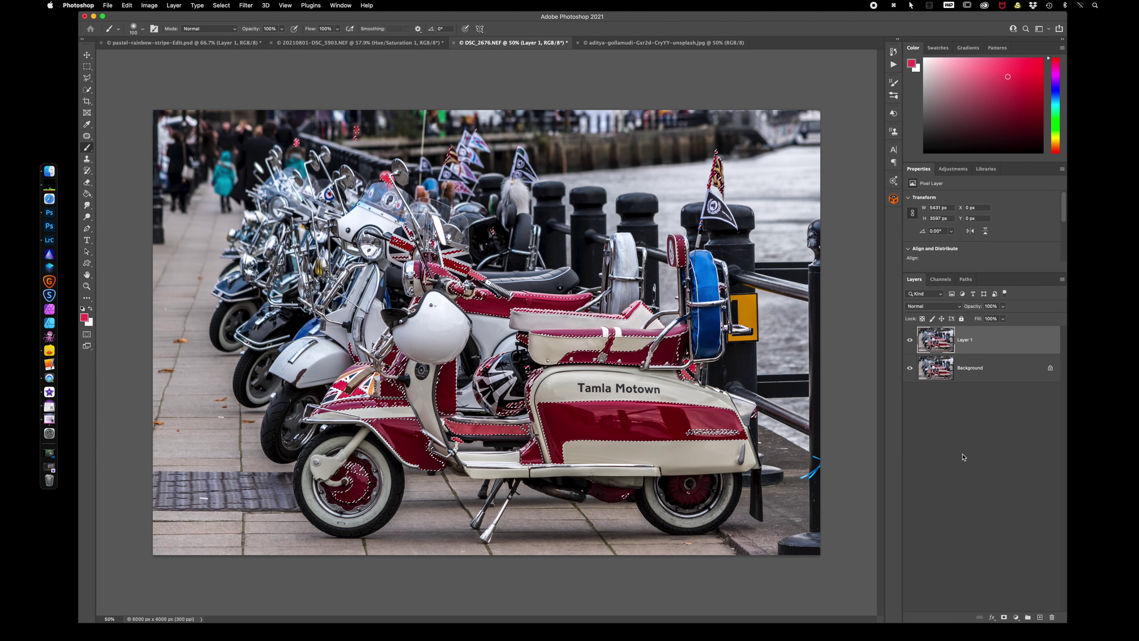
Step: Add a Hue/Saturation adjustment layer from the selected reds and set its saturation to -100
{"action": "left_click", "coordinate": [1016, 618]}
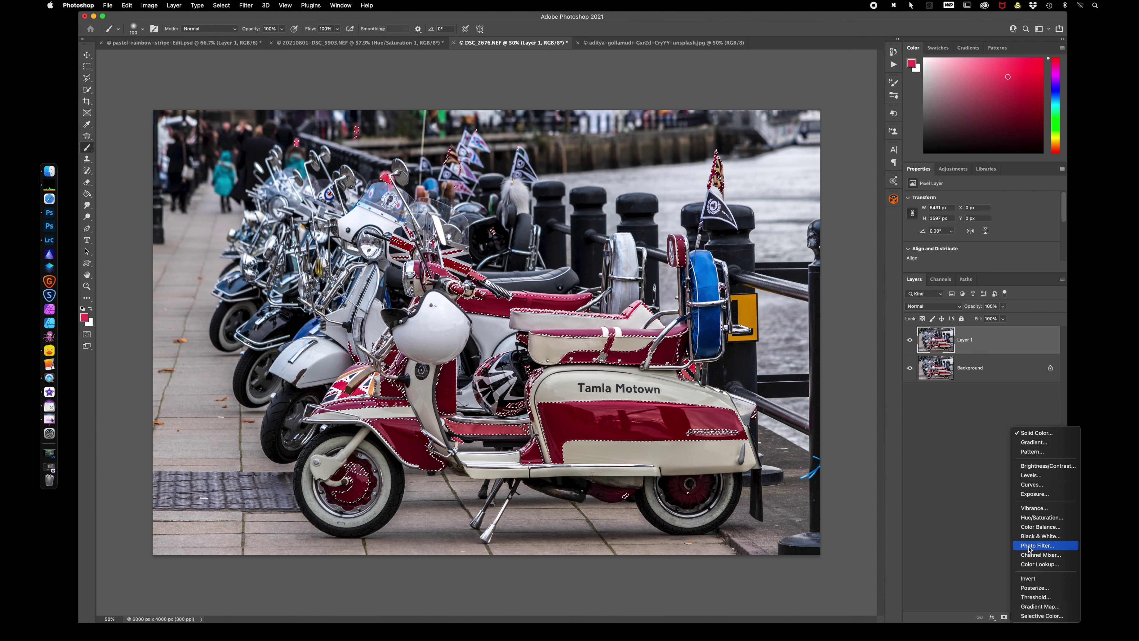
{"action": "left_click", "coordinate": [1032, 519]}
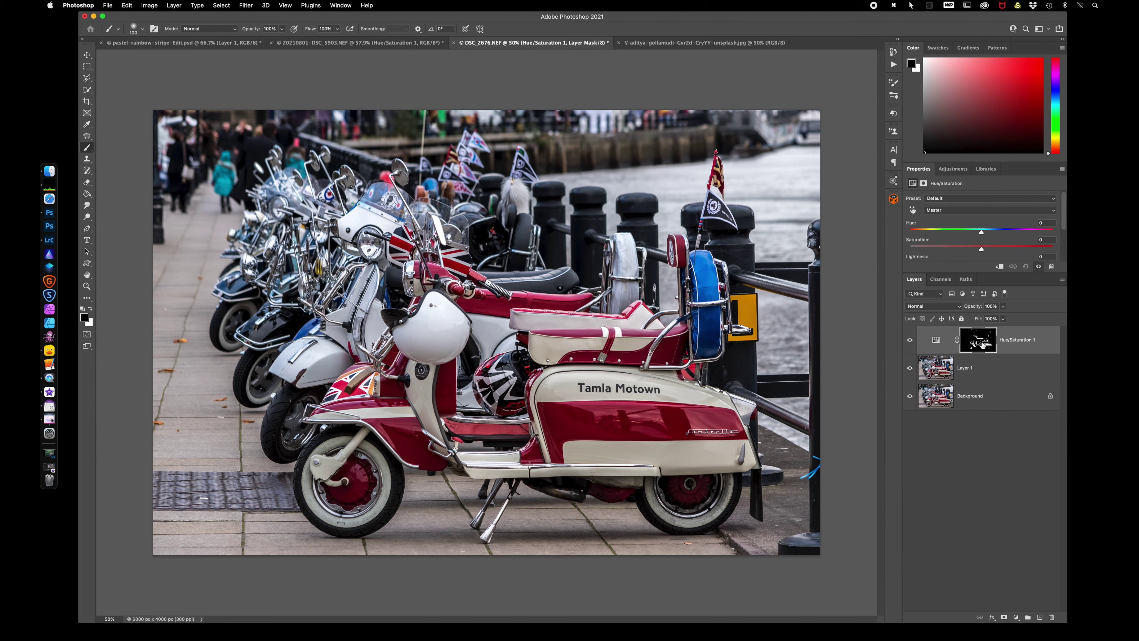
{"action": "left_click_drag", "start_coordinate": [981, 250], "coordinate": [828, 245]}
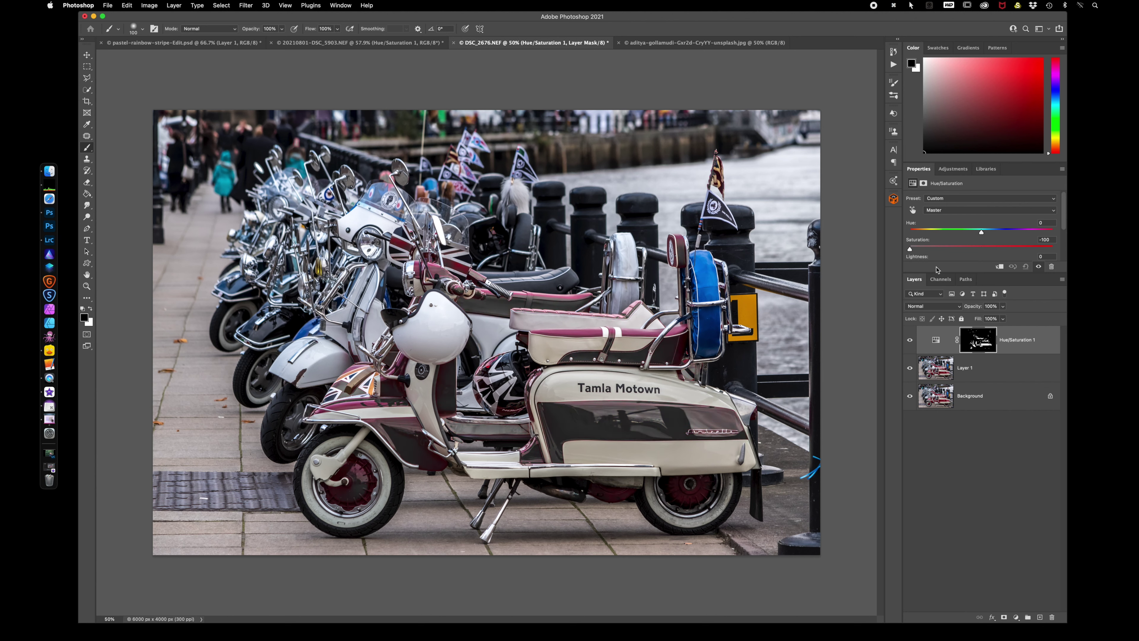
Step: Invert the Hue/Saturation layer's mask so the desaturation affects everything except the selected reds
{"action": "left_click", "coordinate": [981, 346]}
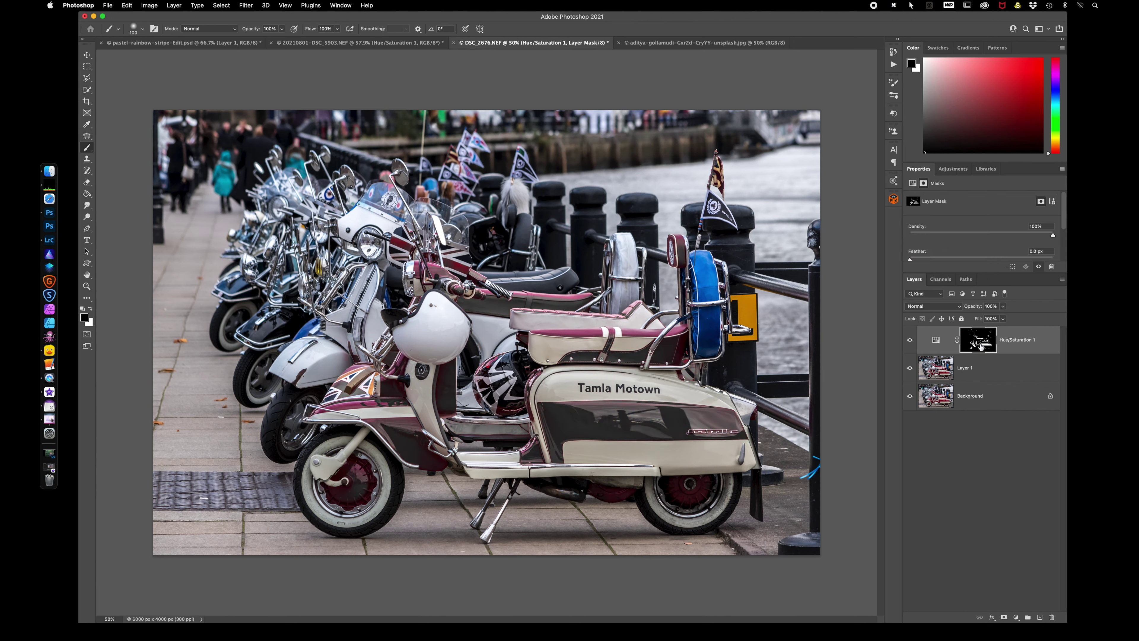
{"action": "left_click_drag", "start_coordinate": [981, 347], "coordinate": [983, 348]}
{"action": "key", "text": "super+i"}
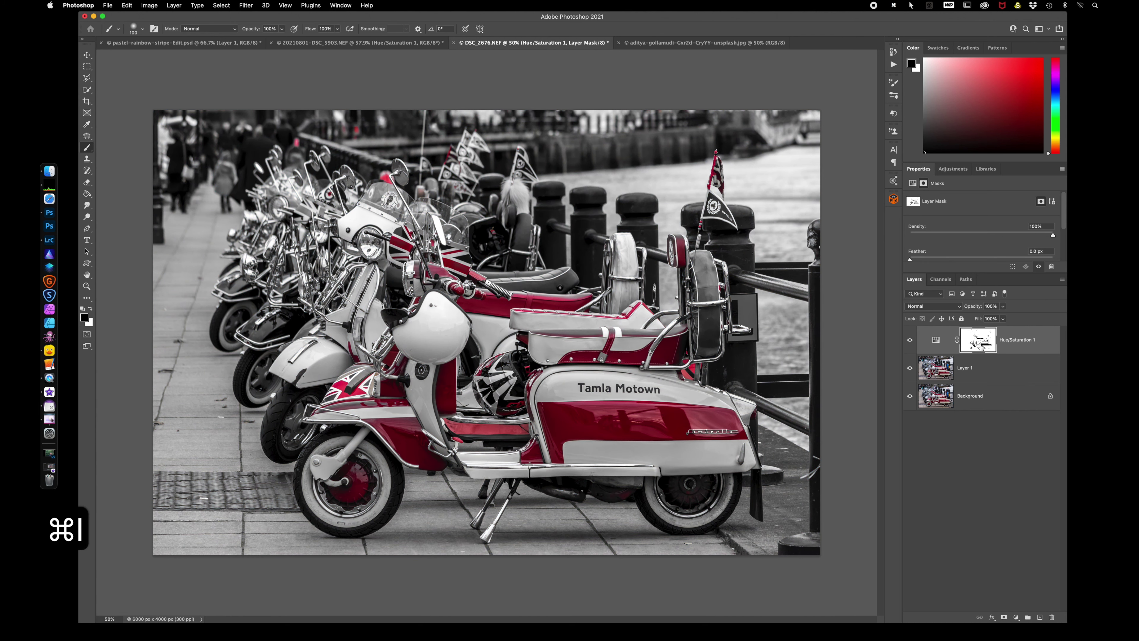
{"action": "left_click", "coordinate": [1018, 354]}
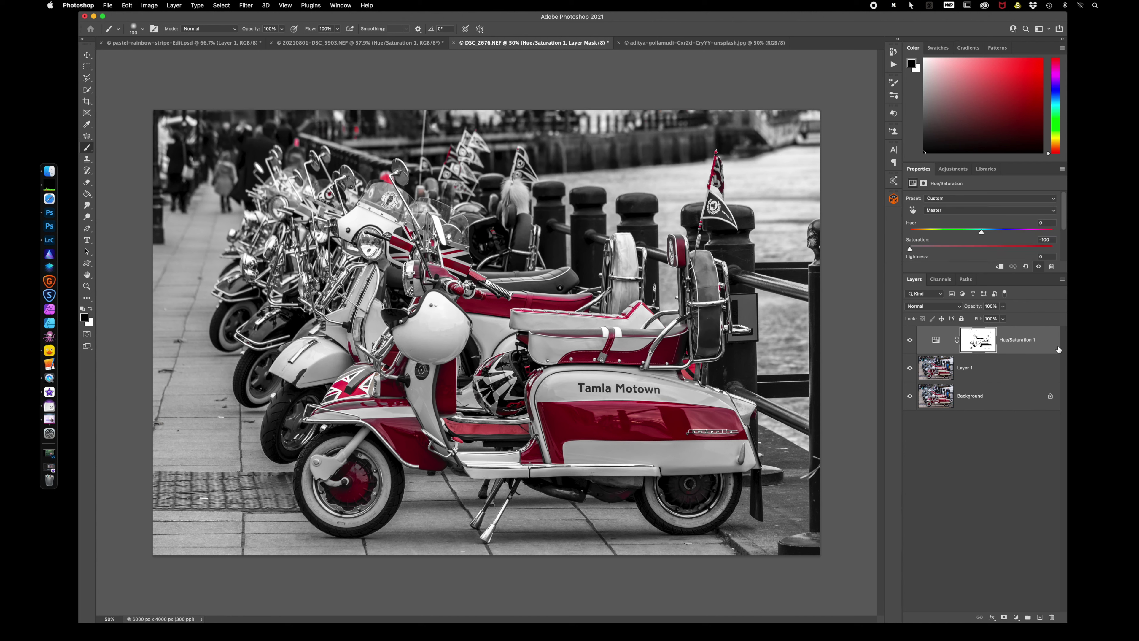
Step: Paint white on the mask with a large 700-pixel brush over the flags and background to remove their stray reds
{"action": "left_click", "coordinate": [980, 342]}
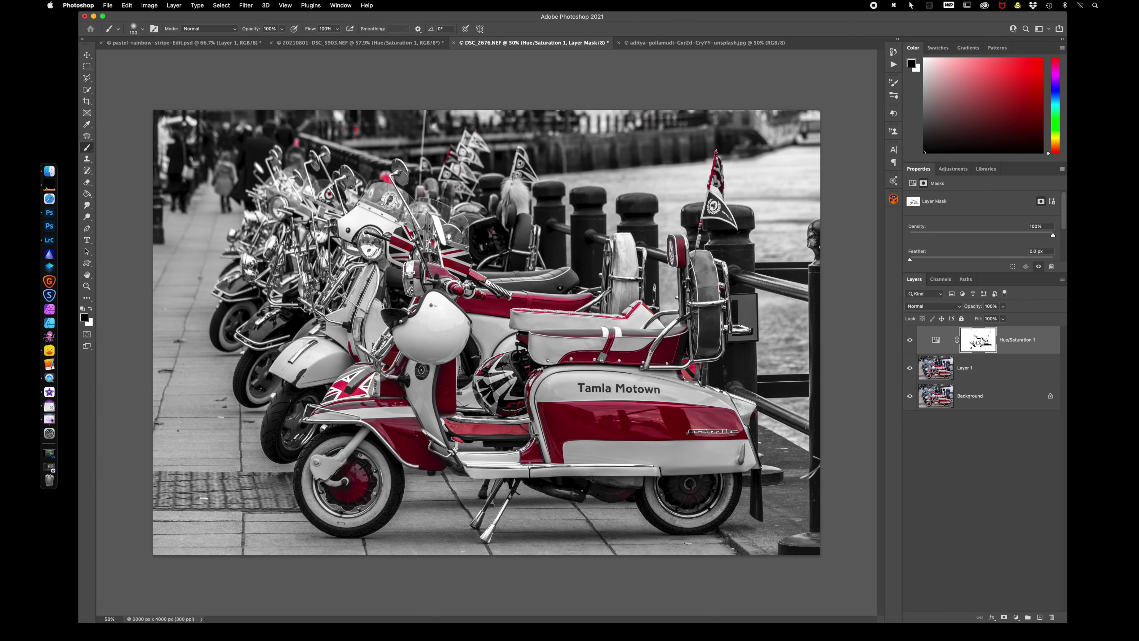
{"action": "key", "text": "b"}
{"action": "key", "text": "d"}
{"action": "key", "text": "bracketright"}
{"action": "key", "text": "bracketright"}
{"action": "key", "text": "bracketright"}
{"action": "key", "text": "bracketright"}
{"action": "key", "text": "bracketright"}
{"action": "key", "text": "bracketright"}
{"action": "key", "text": "bracketright"}
{"action": "key", "text": "bracketright"}
{"action": "key", "text": "bracketright"}
{"action": "key", "text": "bracketright"}
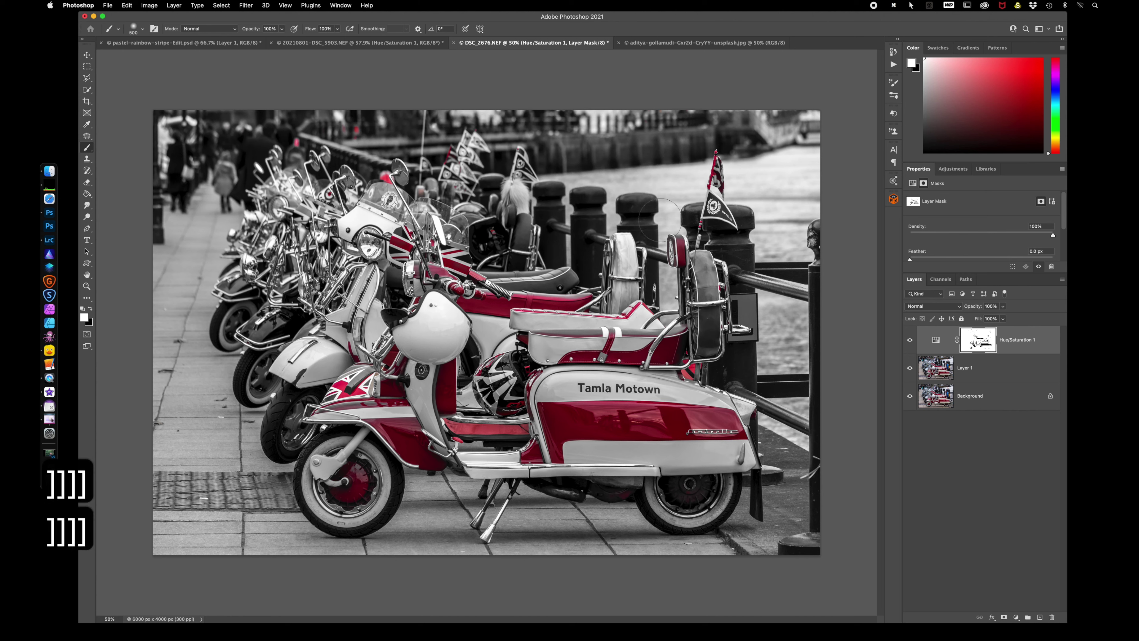
{"action": "mouse_move", "coordinate": [730, 156]}
{"action": "left_mouse_down"}
{"action": "mouse_move", "coordinate": [719, 189]}
{"action": "mouse_move", "coordinate": [711, 175]}
{"action": "mouse_move", "coordinate": [679, 207]}
{"action": "mouse_move", "coordinate": [686, 235]}
{"action": "mouse_move", "coordinate": [495, 212]}
{"action": "mouse_move", "coordinate": [452, 193]}
{"action": "mouse_move", "coordinate": [435, 153]}
{"action": "mouse_move", "coordinate": [380, 166]}
{"action": "mouse_move", "coordinate": [318, 158]}
{"action": "mouse_move", "coordinate": [312, 142]}
{"action": "mouse_move", "coordinate": [401, 133]}
{"action": "mouse_move", "coordinate": [244, 140]}
{"action": "mouse_move", "coordinate": [209, 159]}
{"action": "mouse_move", "coordinate": [205, 143]}
{"action": "mouse_move", "coordinate": [225, 166]}
{"action": "mouse_move", "coordinate": [203, 185]}
{"action": "left_mouse_up"}
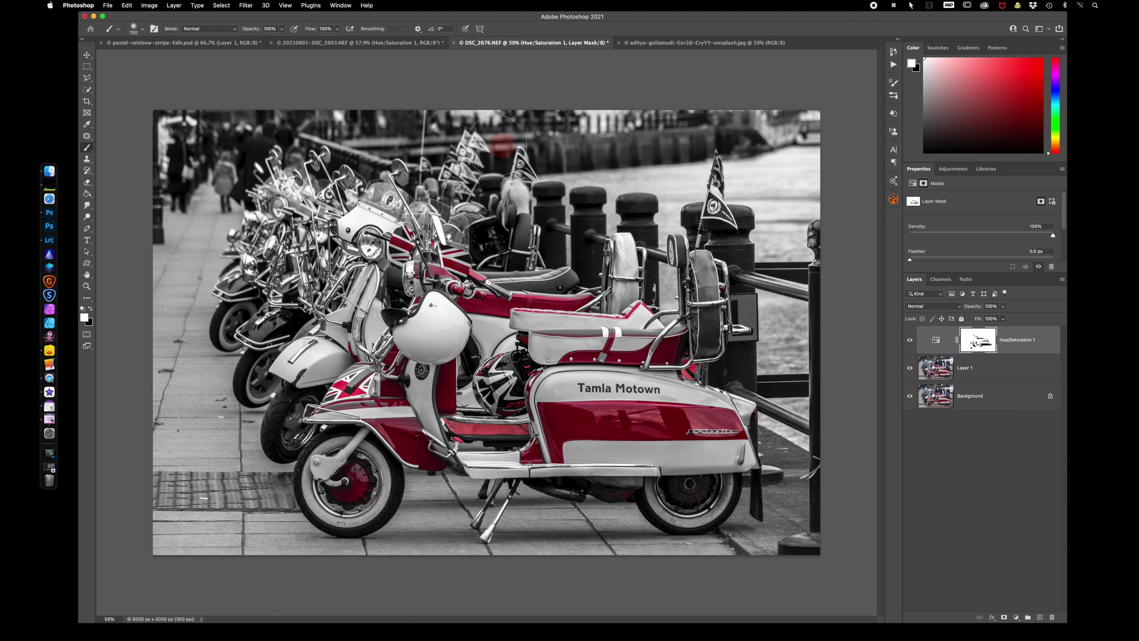
Step: Reduce the brush to 150 pixels and paint white on the mask over the area just behind the scooter's rear seat
{"action": "left_click", "coordinate": [798, 218]}
{"action": "key", "text": "bracketleft"}
{"action": "key", "text": "bracketleft"}
{"action": "key", "text": "bracketleft"}
{"action": "key", "text": "bracketleft"}
{"action": "key", "text": "bracketleft"}
{"action": "key", "text": "bracketleft"}
{"action": "key", "text": "bracketleft"}
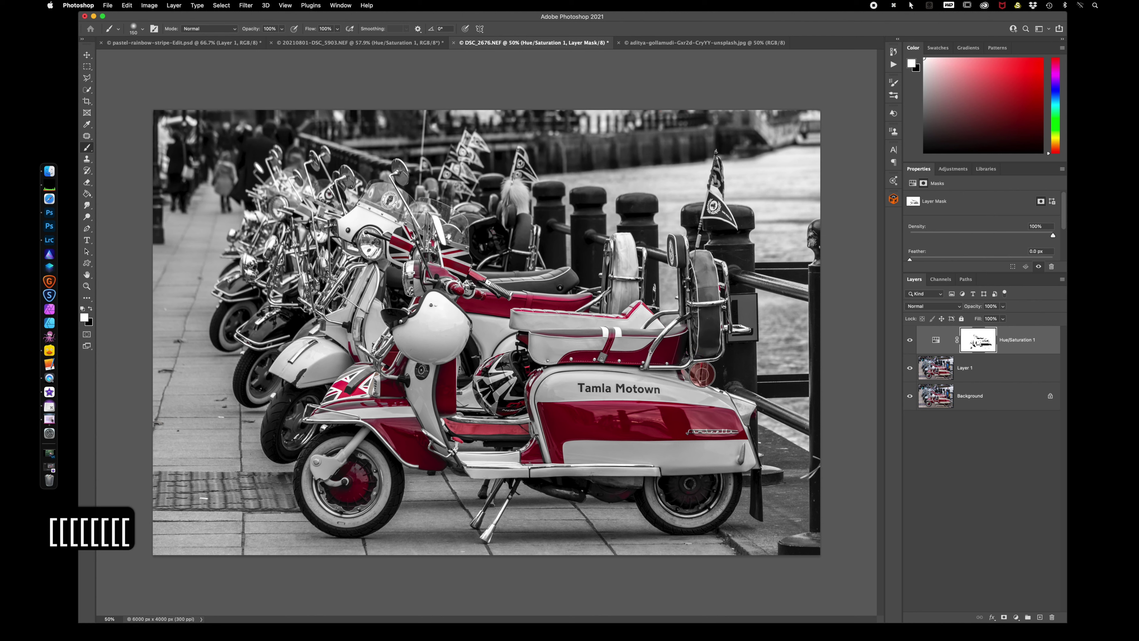
{"action": "left_click", "coordinate": [690, 368]}
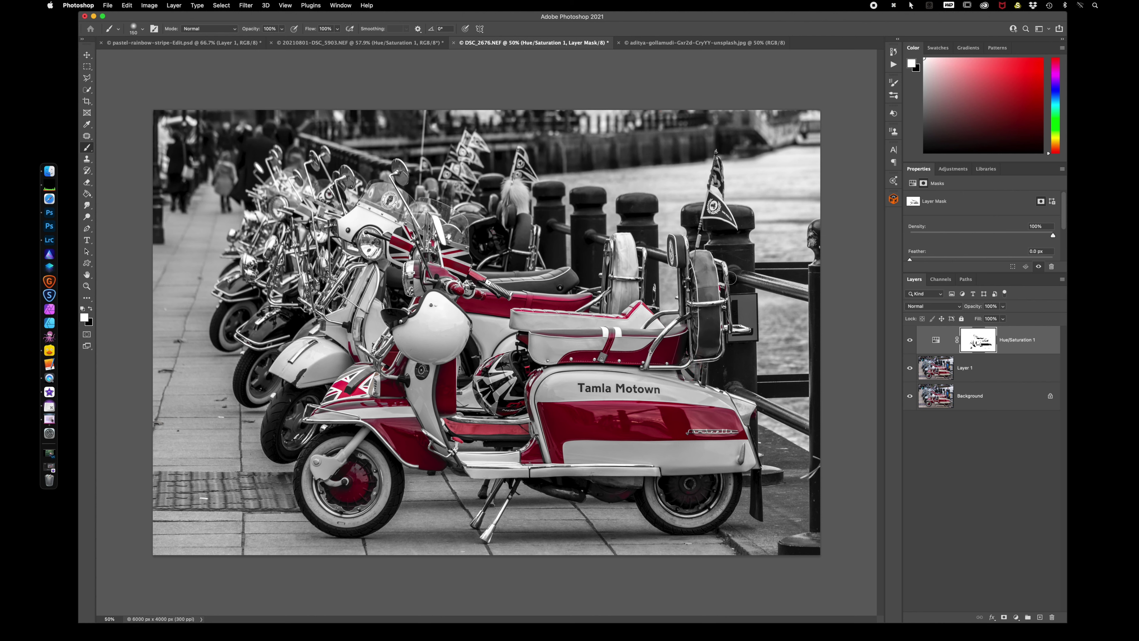
Step: Switch to the face-paint portrait document and duplicate its Background layer
{"action": "key", "text": "super+2"}
{"action": "left_click", "coordinate": [633, 45]}
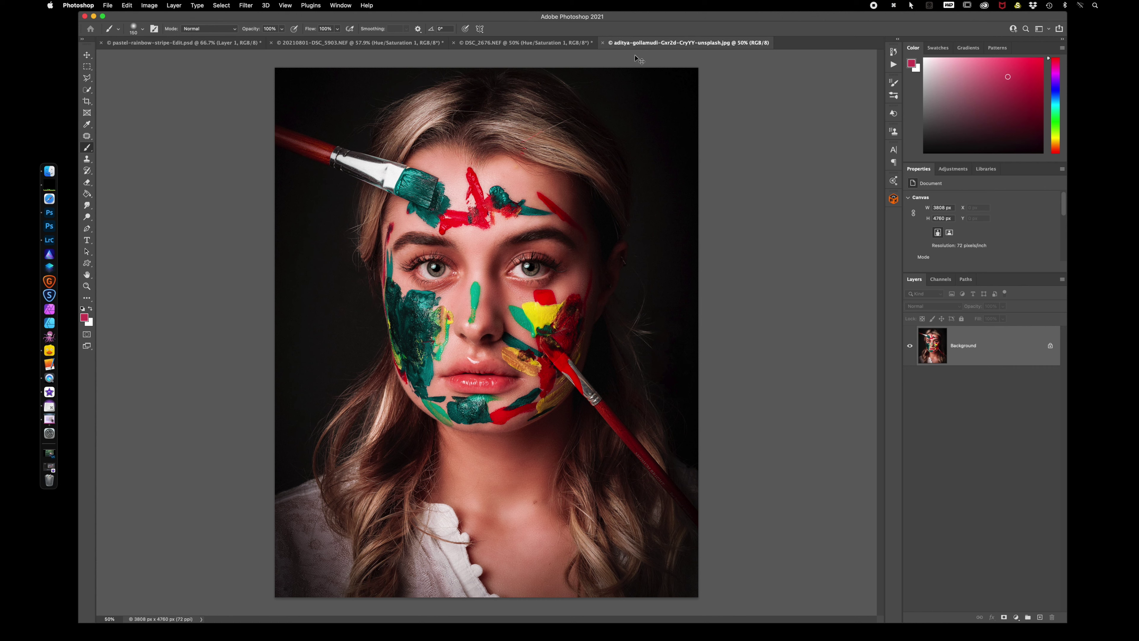
{"action": "key", "text": "super+equal"}
{"action": "key", "text": "super+equal"}
{"action": "key", "text": "super+equal"}
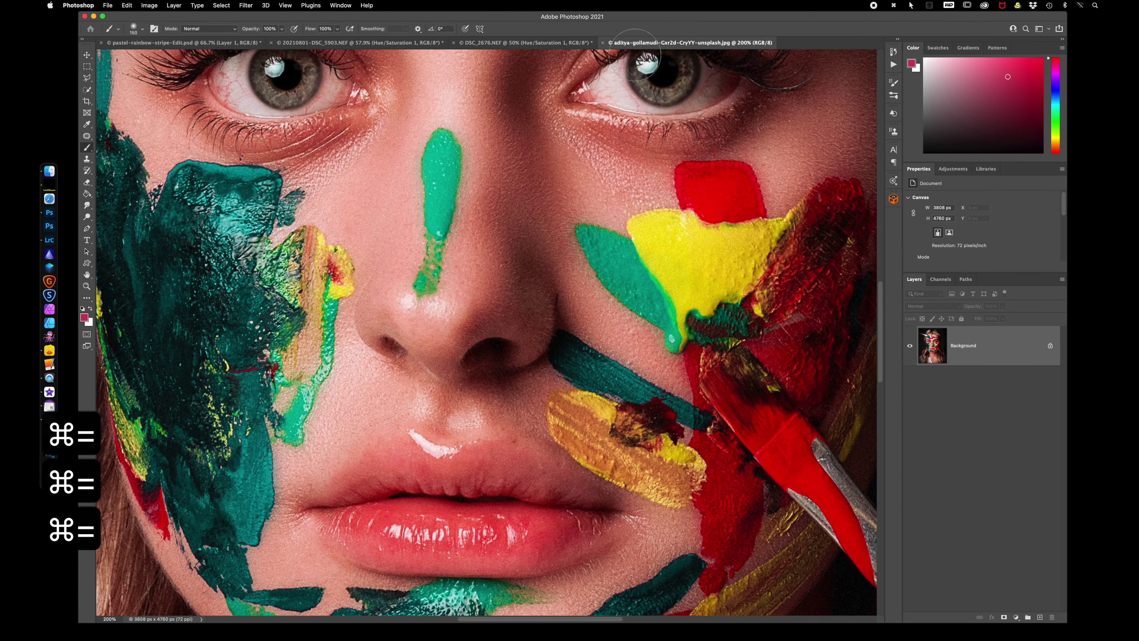
{"action": "key", "text": "space"}
{"action": "left_click_drag", "start_coordinate": [503, 140], "coordinate": [522, 323]}
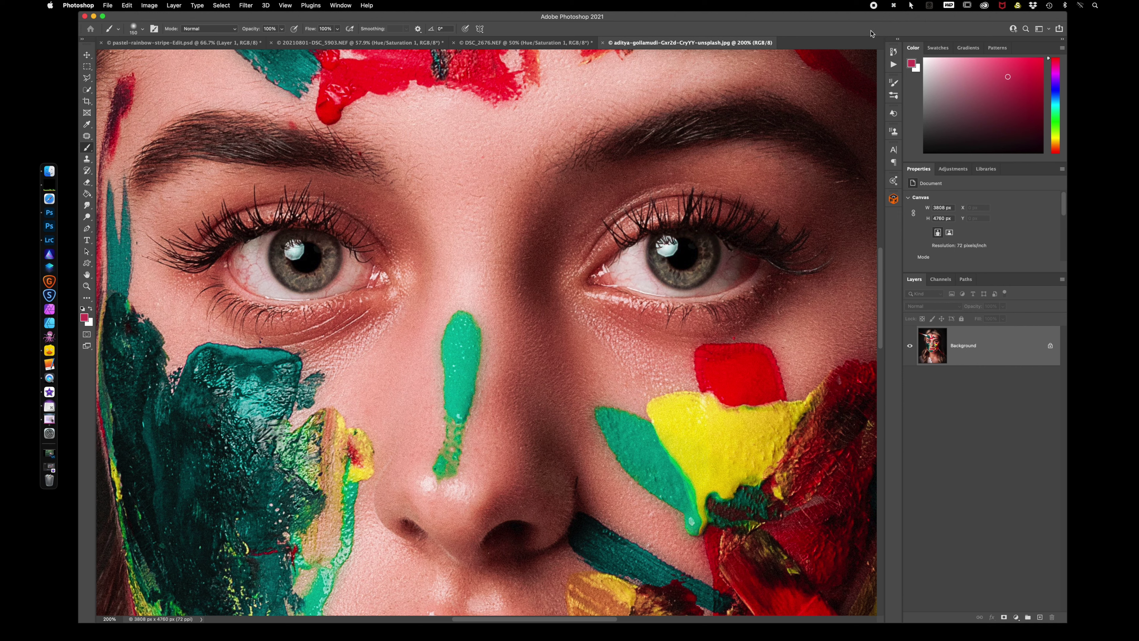
{"action": "key", "text": "super+j"}
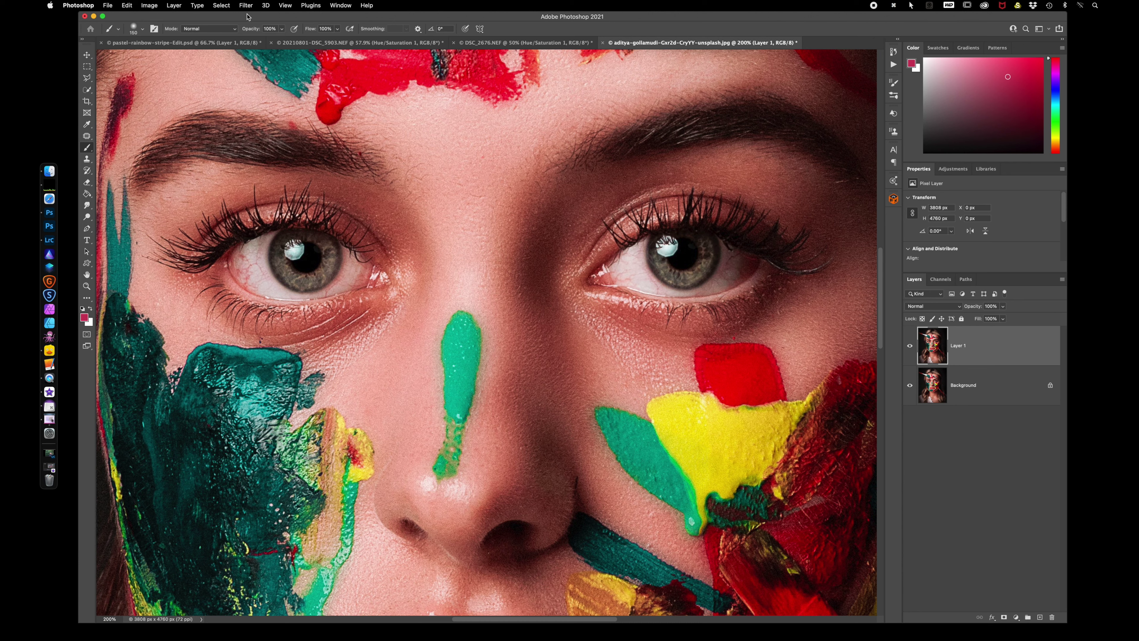
Step: Select the eye colour with Color Range by sampling one iris and adding a second tone from it
{"action": "left_click", "coordinate": [222, 7]}
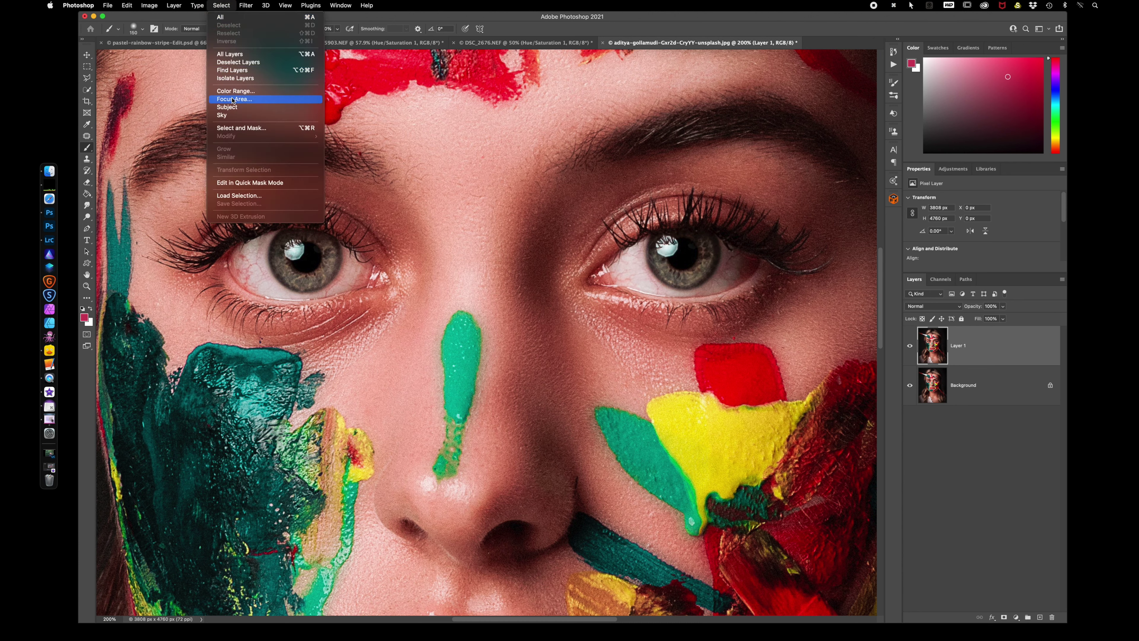
{"action": "left_click", "coordinate": [246, 92]}
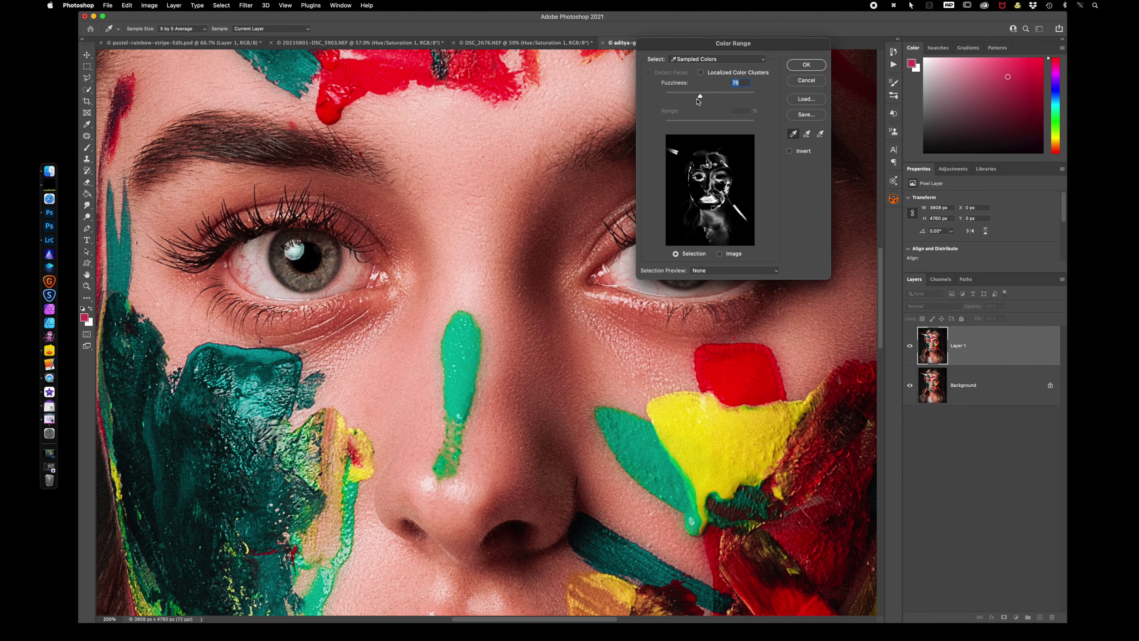
{"action": "left_click", "coordinate": [286, 270]}
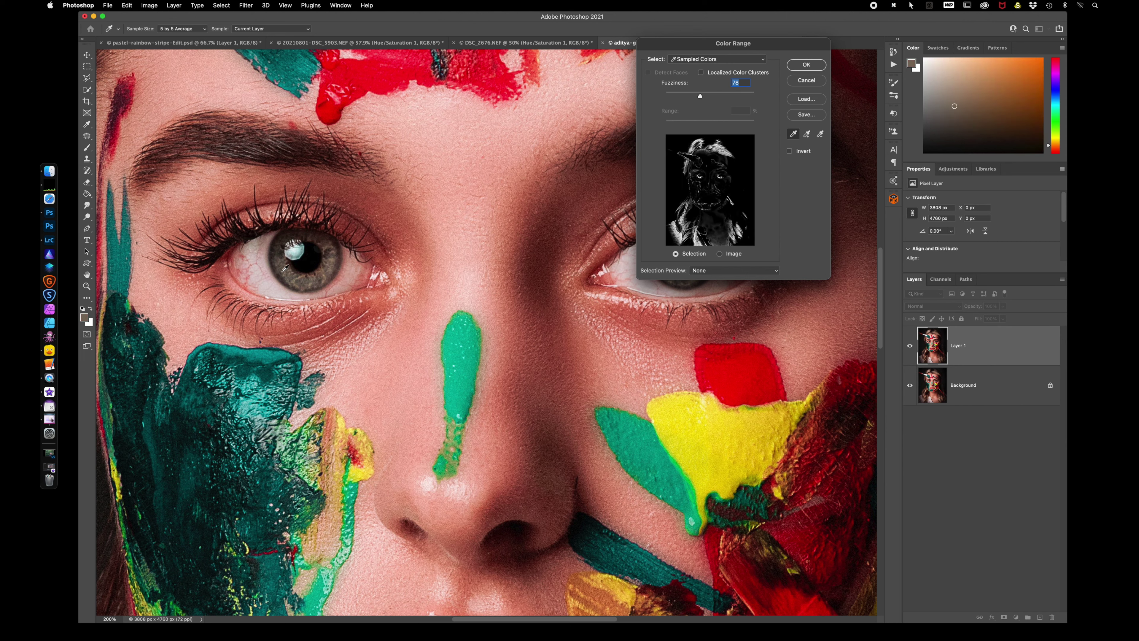
{"action": "left_click", "coordinate": [286, 269]}
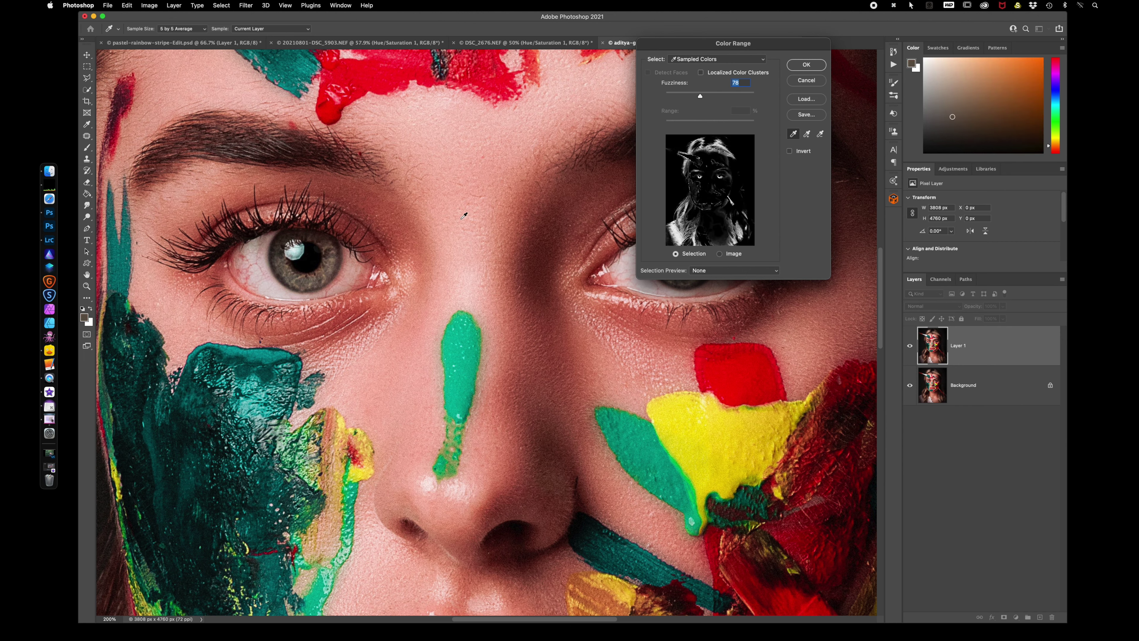
{"action": "left_click", "coordinate": [807, 134]}
{"action": "left_click", "coordinate": [337, 269]}
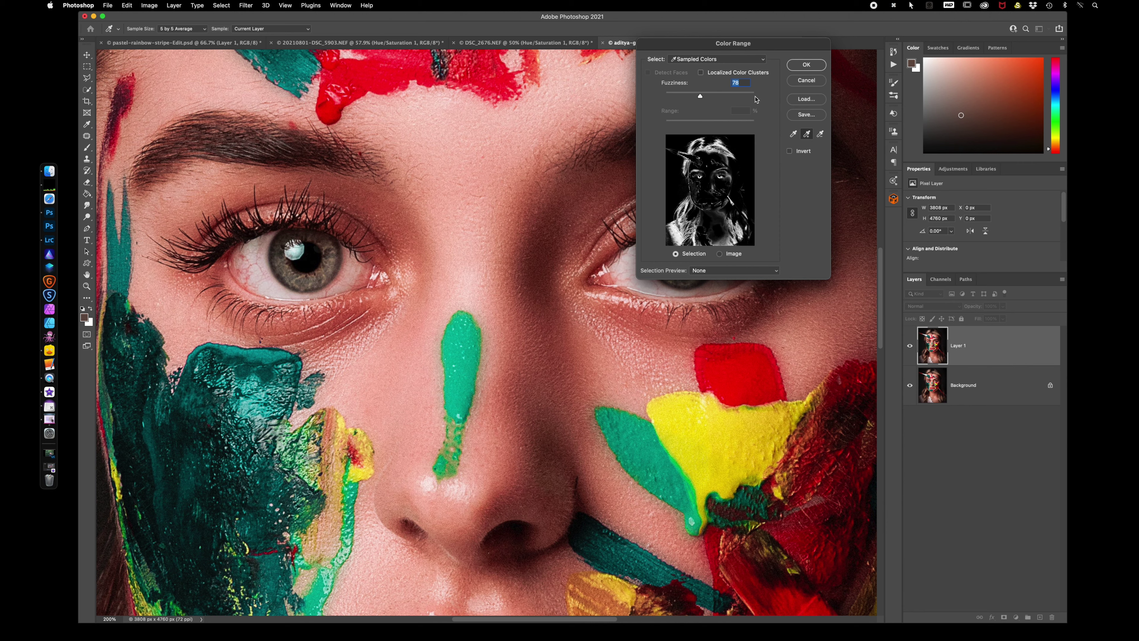
{"action": "left_click_drag", "start_coordinate": [777, 50], "coordinate": [634, 58]}
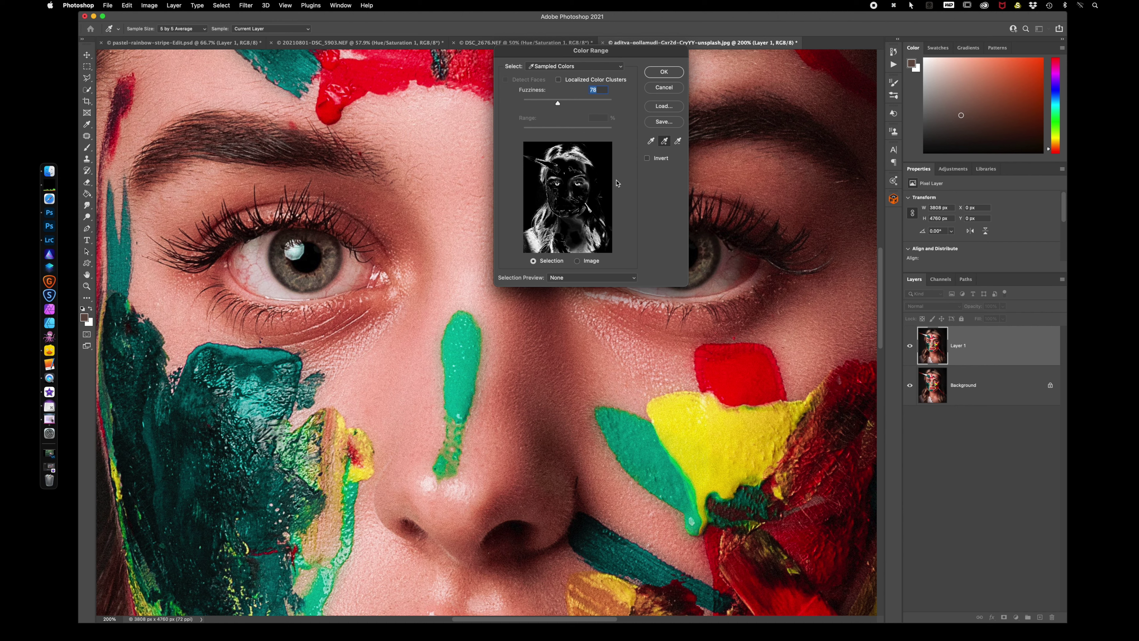
{"action": "left_click", "coordinate": [664, 72]}
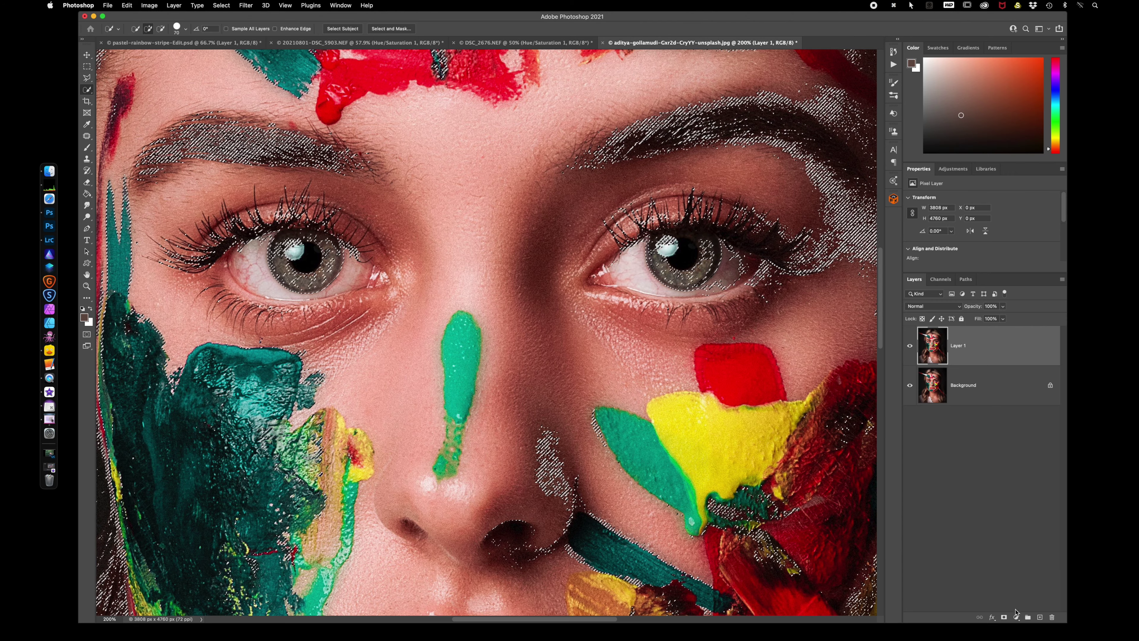
Step: Add a Solid Color fill layer in reddish brown #86452b from the selection and set its blend mode to Soft Light
{"action": "left_click", "coordinate": [1017, 618]}
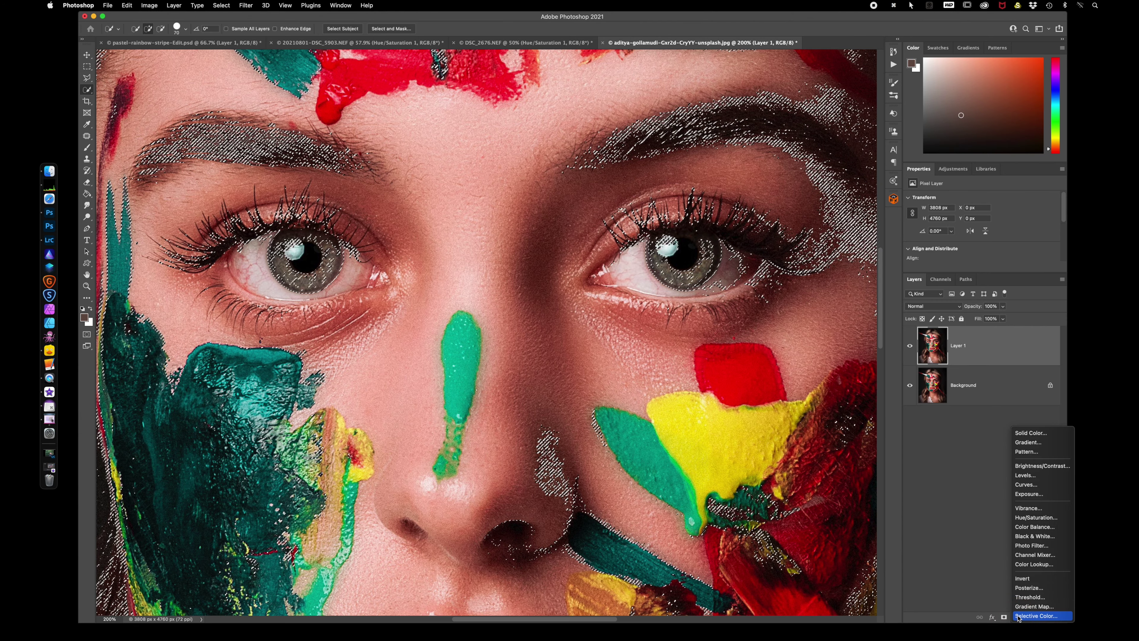
{"action": "left_click", "coordinate": [1030, 433]}
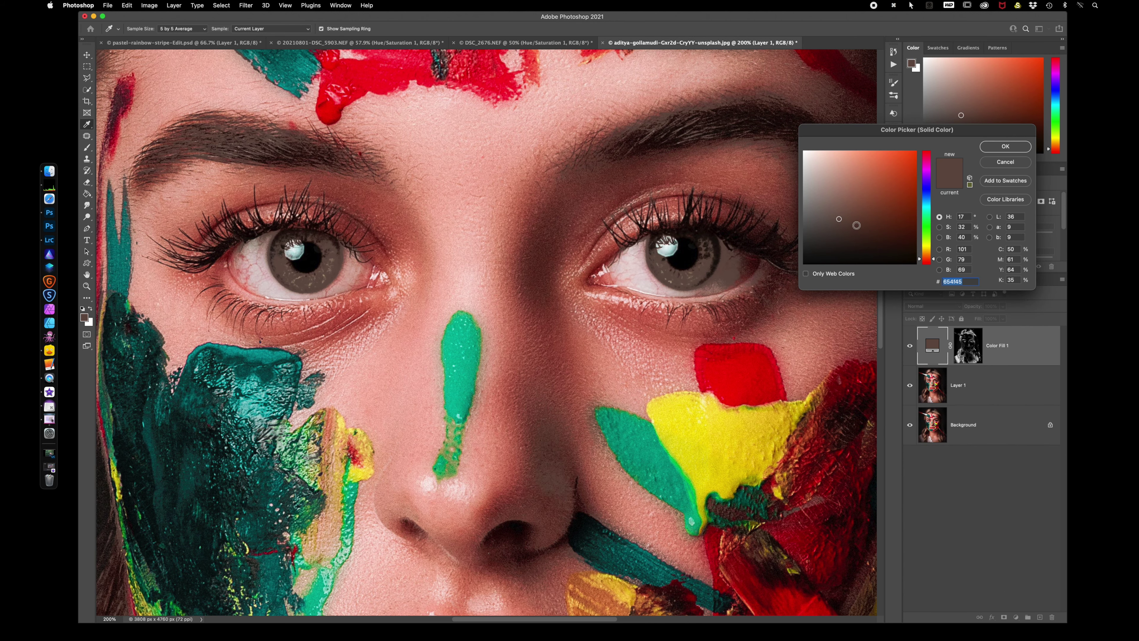
{"action": "mouse_move", "coordinate": [838, 220]}
{"action": "left_mouse_down"}
{"action": "mouse_move", "coordinate": [865, 200]}
{"action": "mouse_move", "coordinate": [885, 200]}
{"action": "mouse_move", "coordinate": [887, 211]}
{"action": "mouse_move", "coordinate": [881, 204]}
{"action": "left_mouse_up"}
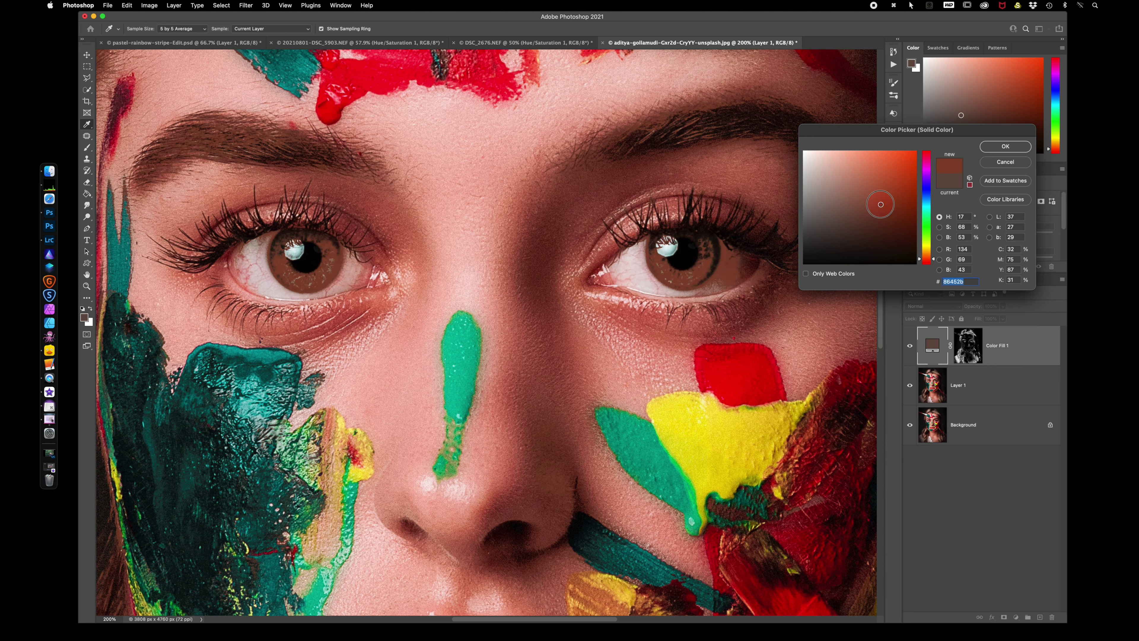
{"action": "left_click", "coordinate": [1005, 147]}
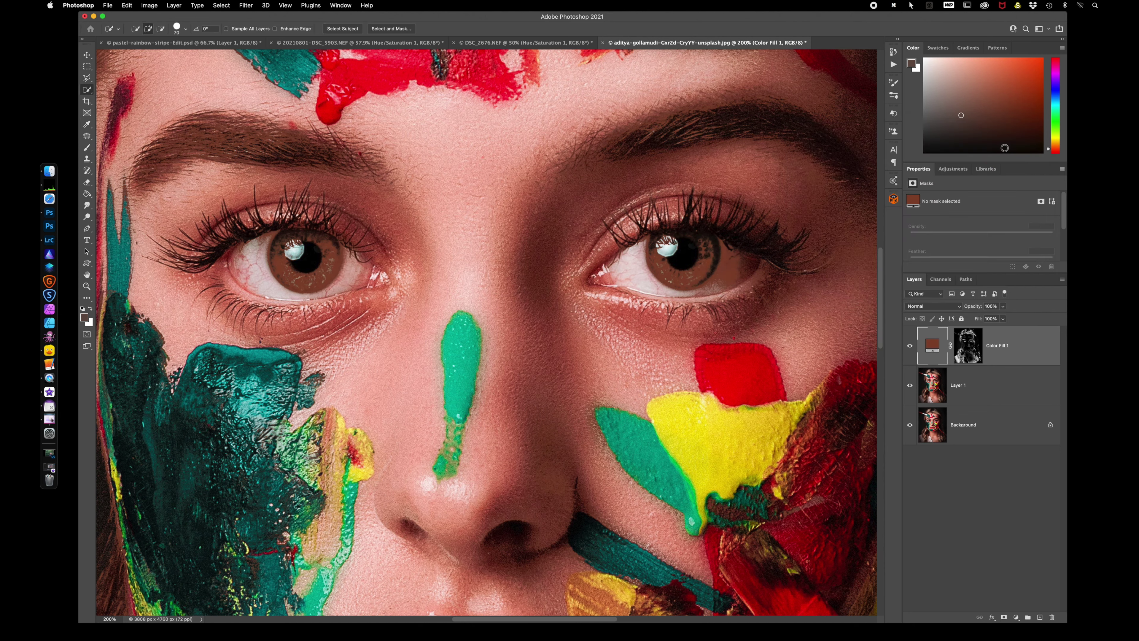
{"action": "left_click", "coordinate": [934, 310]}
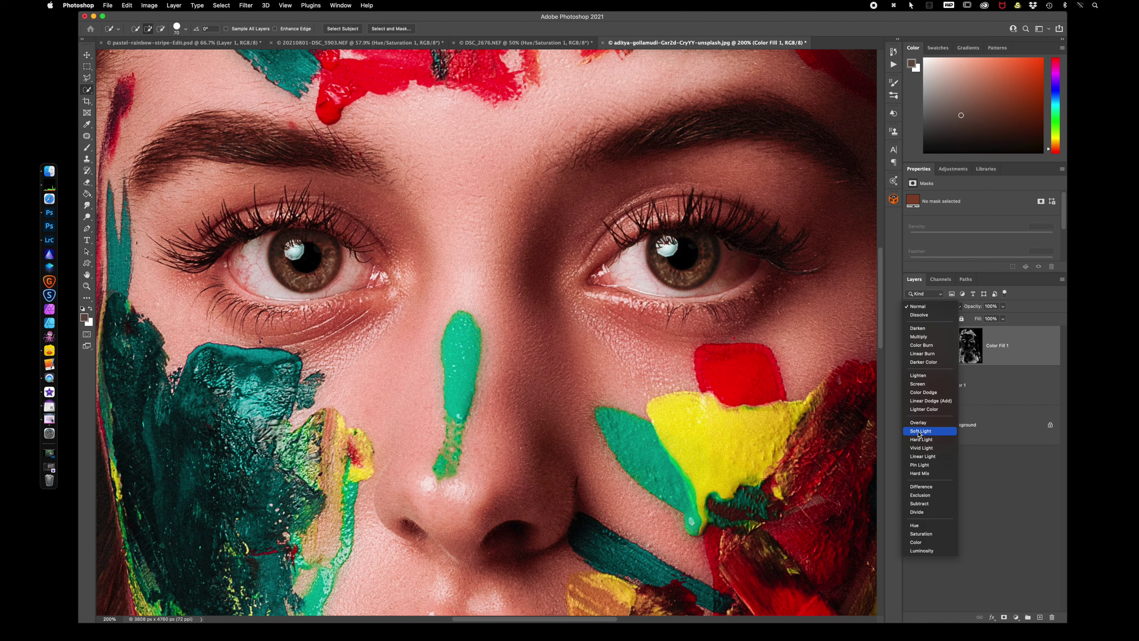
{"action": "left_click", "coordinate": [919, 432]}
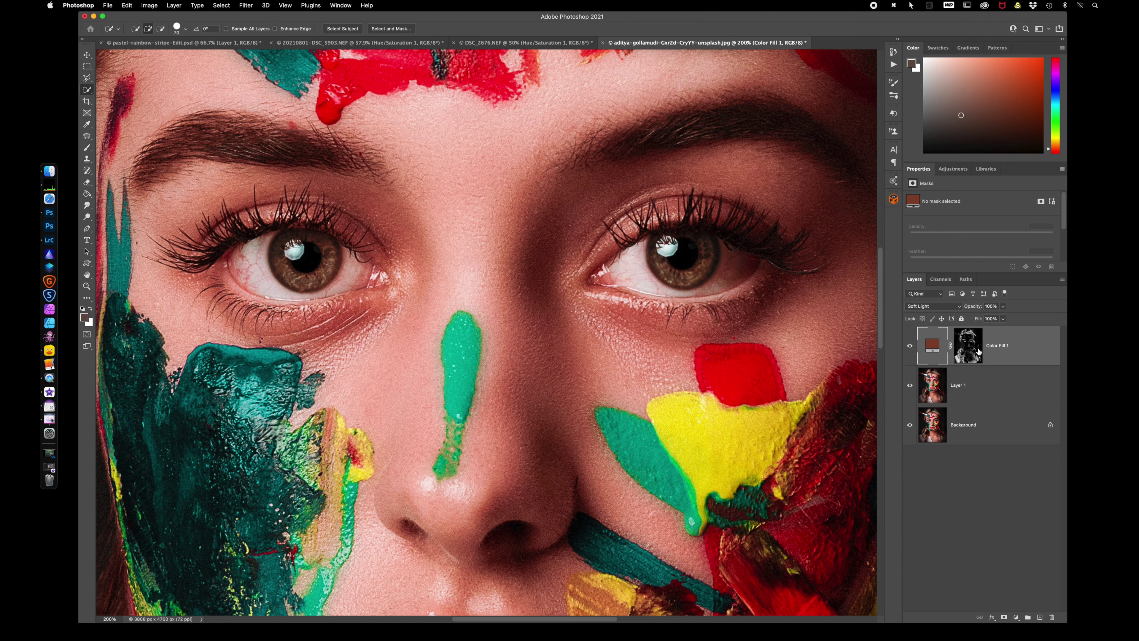
Step: Compare the portrait's eyes and hair with the colour fill layer hidden and shown, close up and in full view
{"action": "left_click", "coordinate": [909, 346]}
{"action": "left_click", "coordinate": [910, 346]}
{"action": "key", "text": "super+minus"}
{"action": "key", "text": "super+minus"}
{"action": "key", "text": "super+minus"}
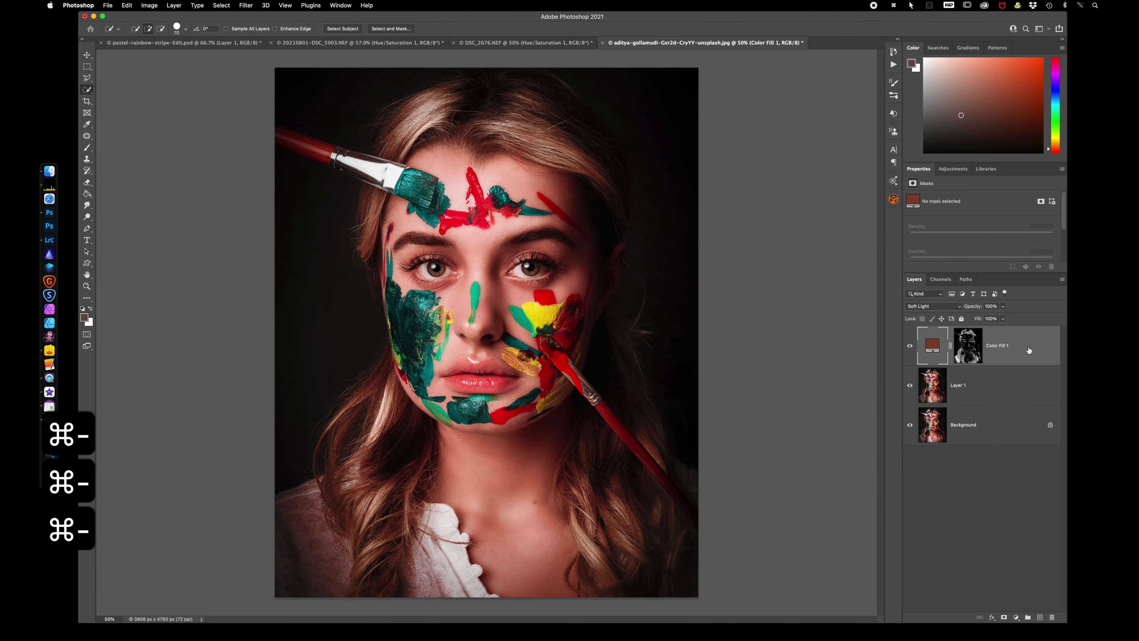
{"action": "left_click", "coordinate": [910, 346]}
{"action": "left_click", "coordinate": [909, 346]}
{"action": "left_click", "coordinate": [910, 346]}
{"action": "left_click", "coordinate": [909, 346]}
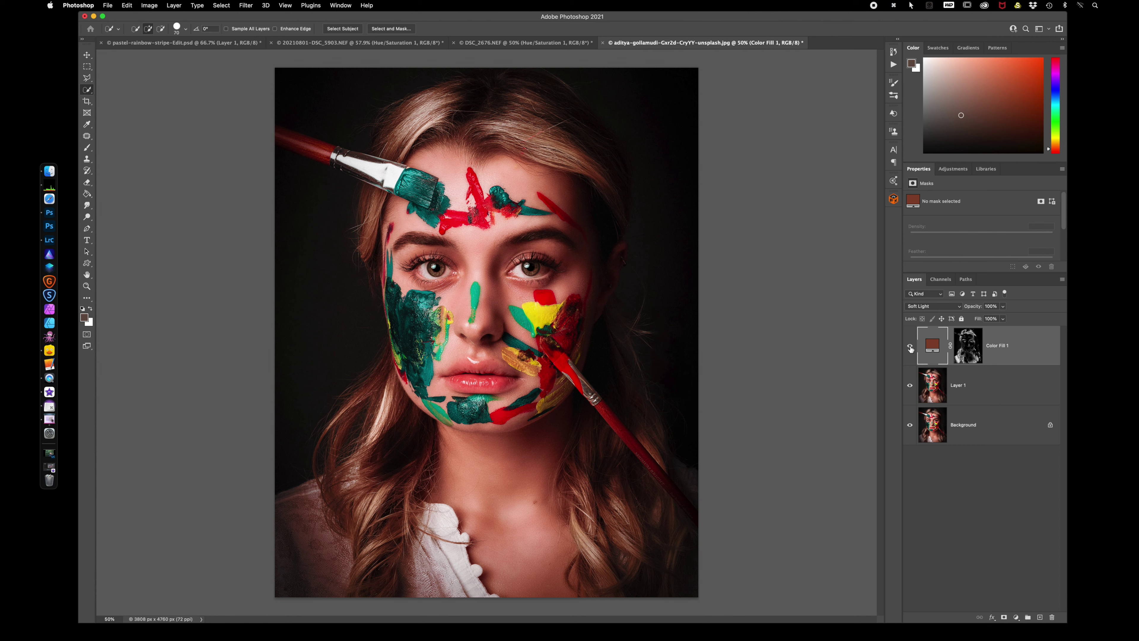
Step: Hide and show the reddish-brown fill layer to check its effect on the whole portrait
{"action": "left_click", "coordinate": [910, 347]}
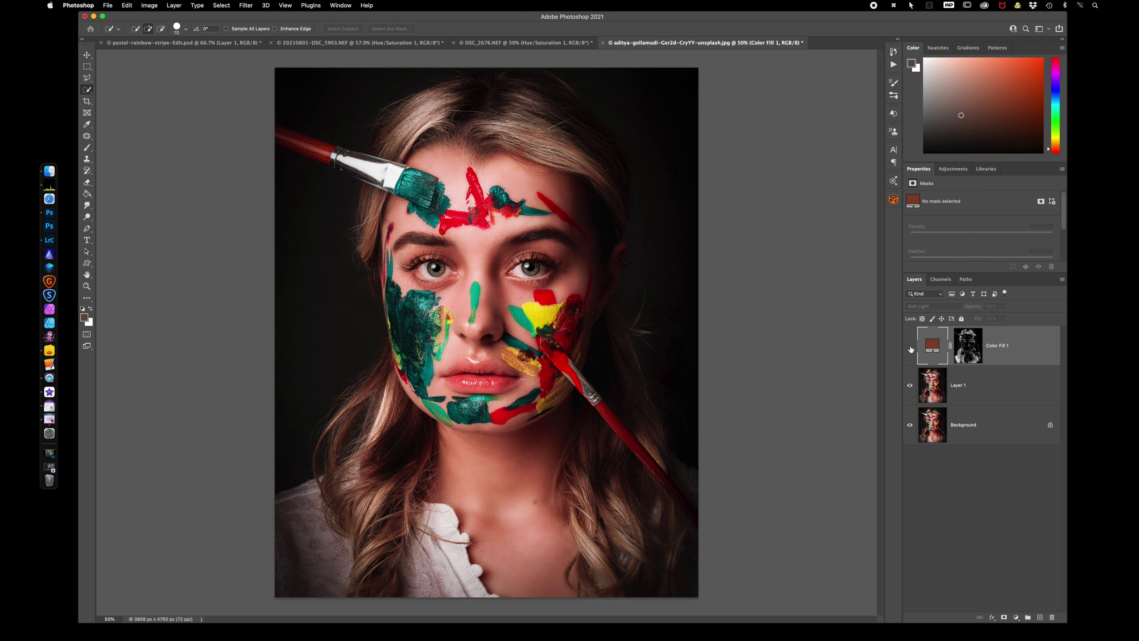
{"action": "left_click", "coordinate": [909, 346]}
{"action": "left_click", "coordinate": [910, 346]}
{"action": "left_click", "coordinate": [910, 347]}
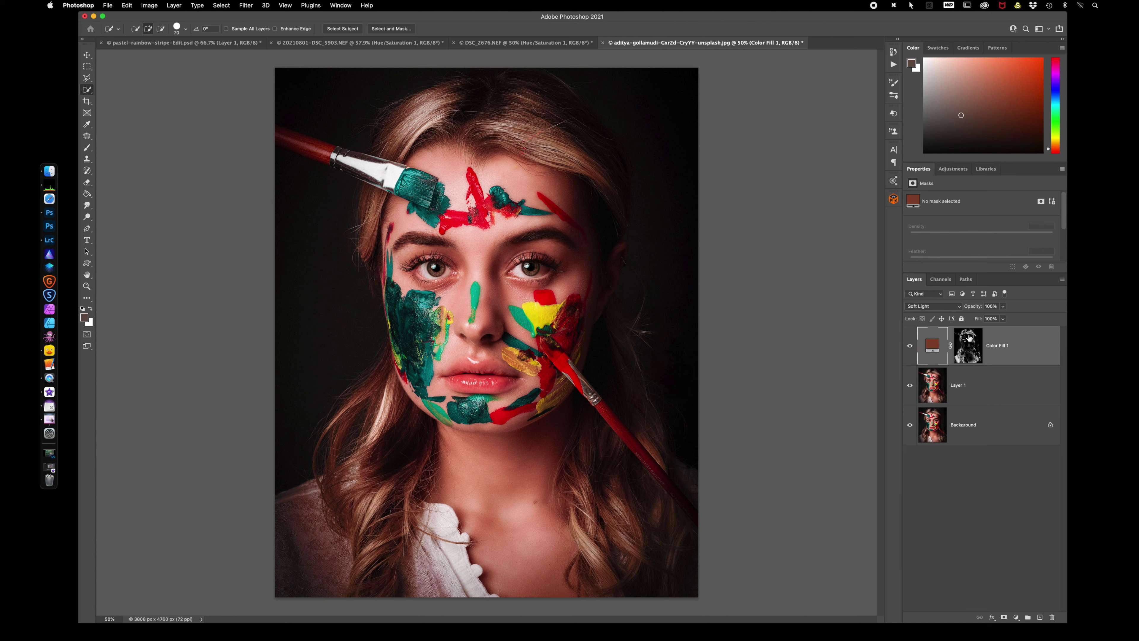
Step: Duplicate the Color Fill 1 layer and hide the copy
{"action": "left_click", "coordinate": [1023, 350]}
{"action": "key", "text": "cmd+j"}
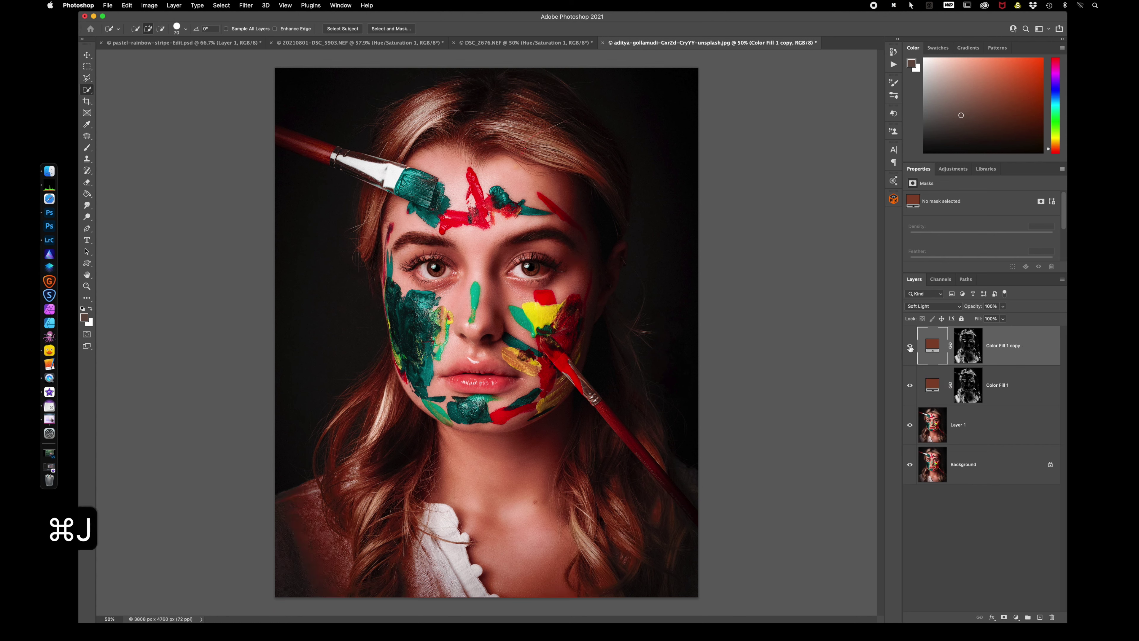
{"action": "left_click", "coordinate": [910, 347]}
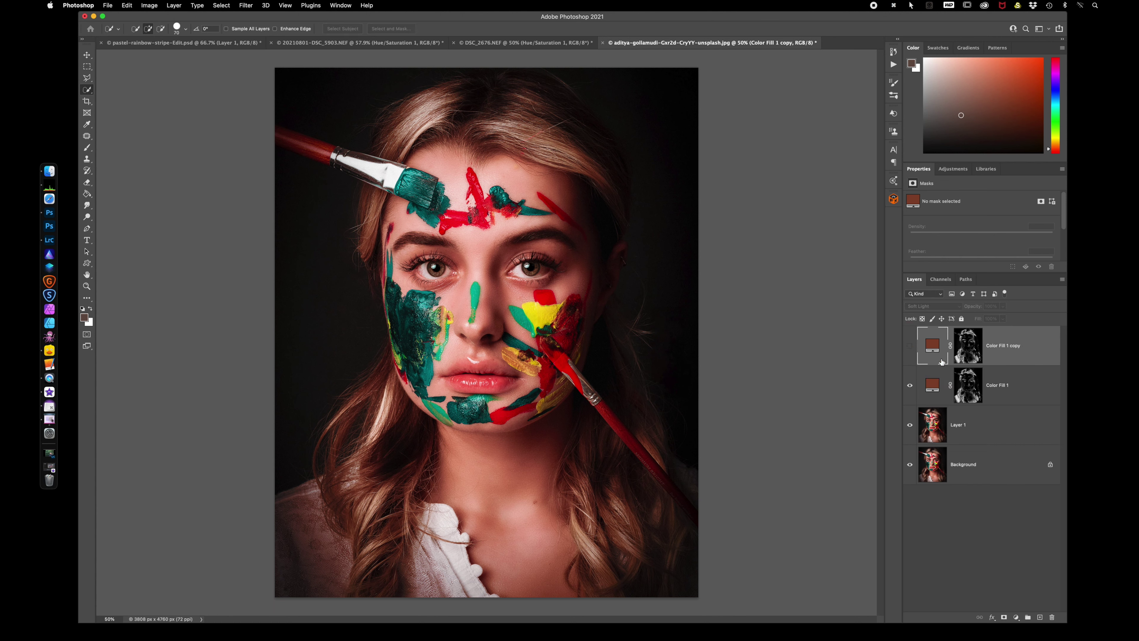
Step: Paint black with a 1000 px brush on the original Color Fill 1 mask to remove the fill from the hair and surroundings
{"action": "left_click", "coordinate": [1014, 390]}
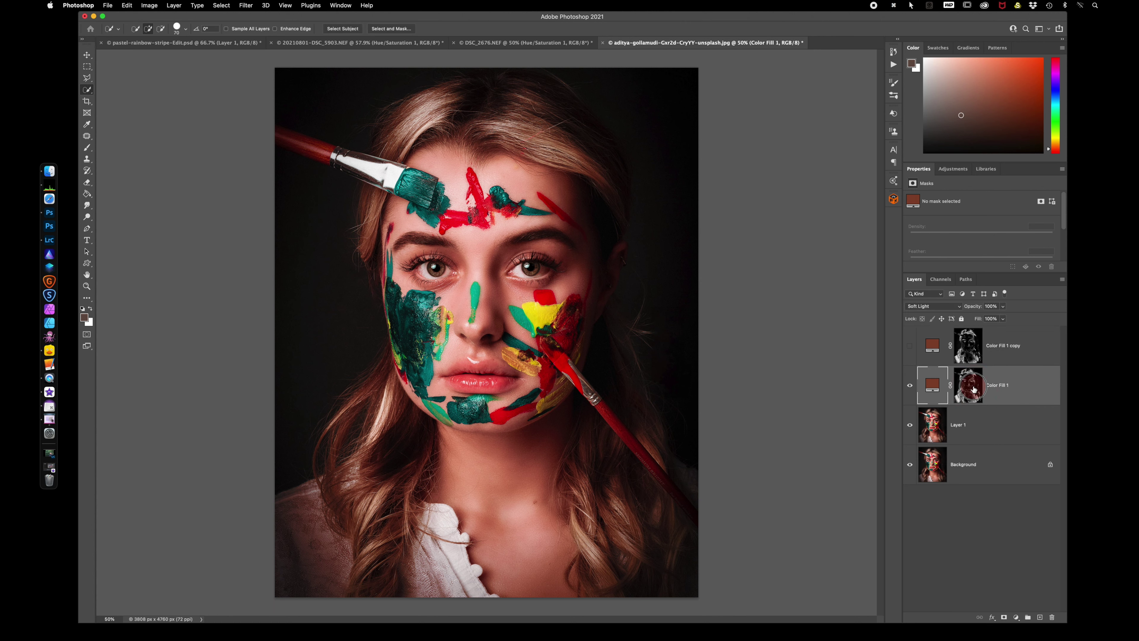
{"action": "left_click", "coordinate": [973, 389]}
{"action": "key", "text": "b"}
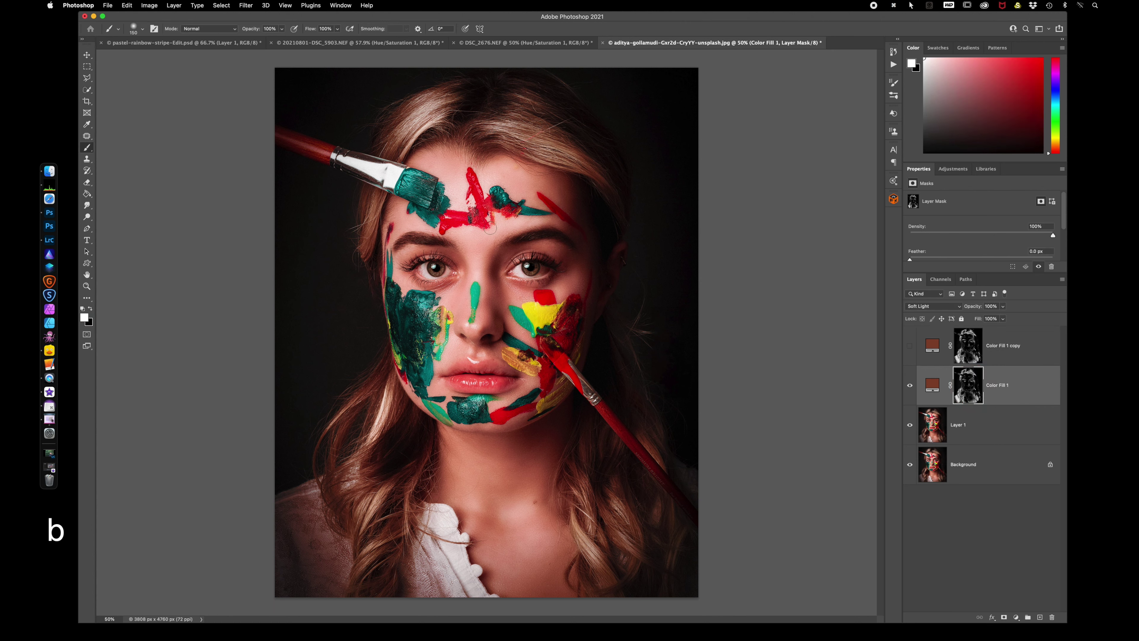
{"action": "key", "text": "d"}
{"action": "key", "text": "x"}
{"action": "key", "text": "bracketright"}
{"action": "key", "text": "bracketright"}
{"action": "key", "text": "bracketright"}
{"action": "key", "text": "bracketright"}
{"action": "key", "text": "bracketright"}
{"action": "key", "text": "bracketright"}
{"action": "key", "text": "bracketright"}
{"action": "key", "text": "bracketright"}
{"action": "key", "text": "bracketright"}
{"action": "key", "text": "bracketright"}
{"action": "key", "text": "bracketright"}
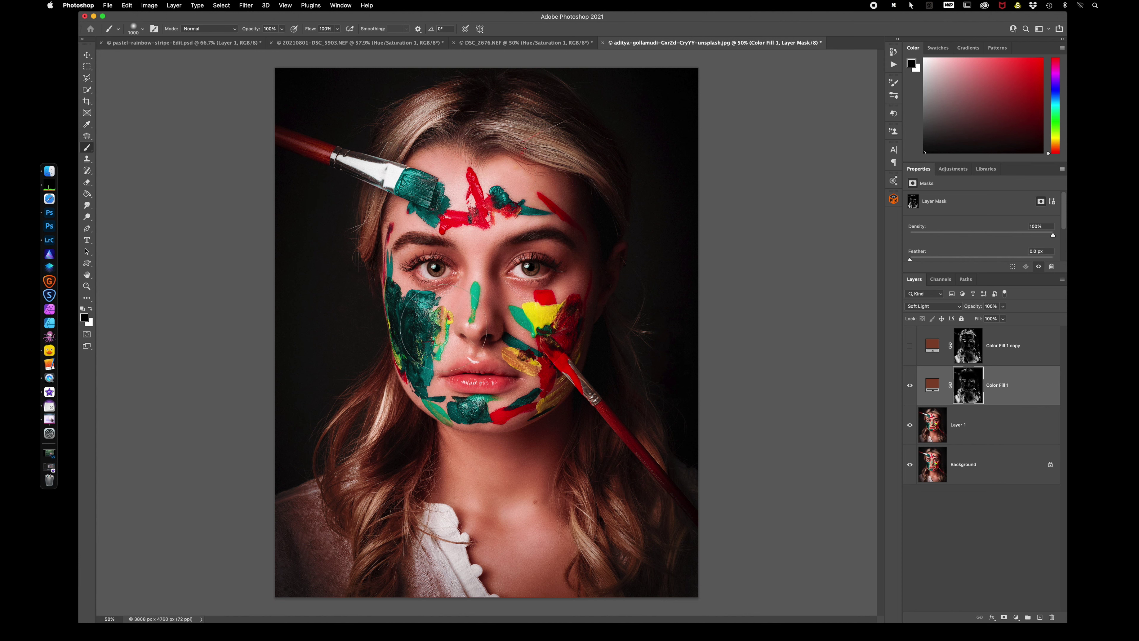
{"action": "left_click", "coordinate": [597, 344]}
{"action": "mouse_move", "coordinate": [598, 344]}
{"action": "left_mouse_down"}
{"action": "mouse_move", "coordinate": [494, 336]}
{"action": "mouse_move", "coordinate": [423, 349]}
{"action": "mouse_move", "coordinate": [369, 302]}
{"action": "mouse_move", "coordinate": [350, 201]}
{"action": "mouse_move", "coordinate": [655, 112]}
{"action": "mouse_move", "coordinate": [340, 123]}
{"action": "mouse_move", "coordinate": [298, 458]}
{"action": "mouse_move", "coordinate": [417, 419]}
{"action": "mouse_move", "coordinate": [332, 542]}
{"action": "mouse_move", "coordinate": [653, 576]}
{"action": "mouse_move", "coordinate": [617, 454]}
{"action": "left_mouse_up"}
{"action": "left_click_drag", "start_coordinate": [624, 385], "coordinate": [623, 385]}
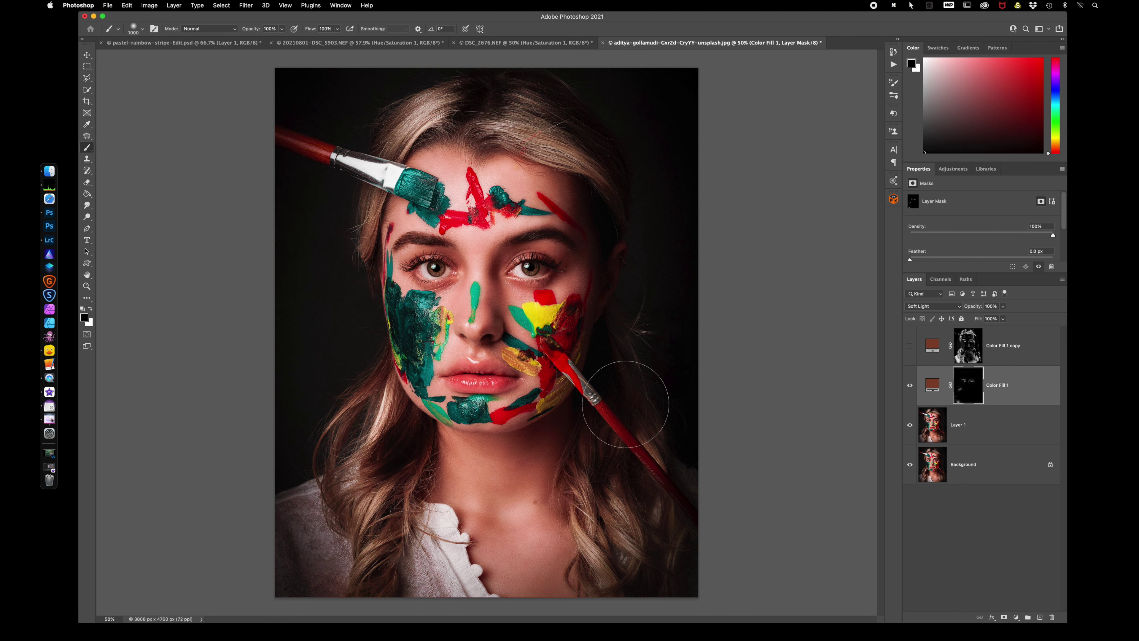
{"action": "left_click", "coordinate": [314, 407]}
Step: Mask out the remaining face areas on Color Fill 1 with a 175 px black brush, keeping the fill only on the eyes
{"action": "key", "text": "bracketleft"}
{"action": "key", "text": "bracketleft"}
{"action": "key", "text": "bracketleft"}
{"action": "key", "text": "bracketleft"}
{"action": "key", "text": "bracketleft"}
{"action": "key", "text": "bracketleft"}
{"action": "key", "text": "bracketleft"}
{"action": "key", "text": "bracketleft"}
{"action": "key", "text": "bracketleft"}
{"action": "key", "text": "bracketleft"}
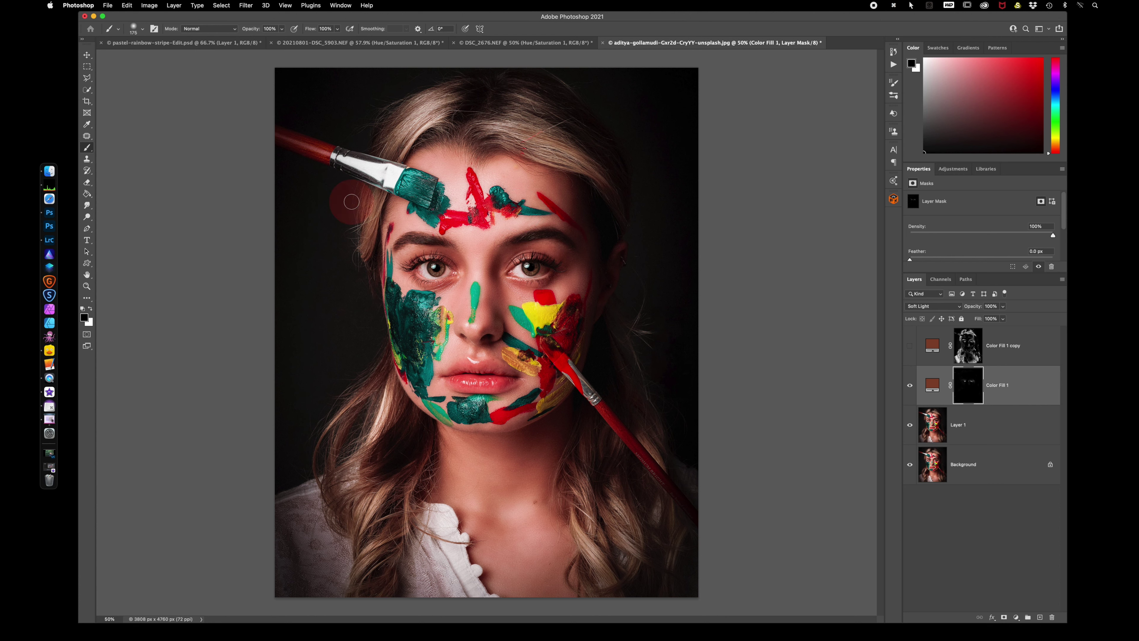
Step: Check the eye colour with Color Fill 1 hidden and shown, and make the Color Fill 1 copy layer visible
{"action": "left_click", "coordinate": [909, 387]}
{"action": "left_click", "coordinate": [909, 387]}
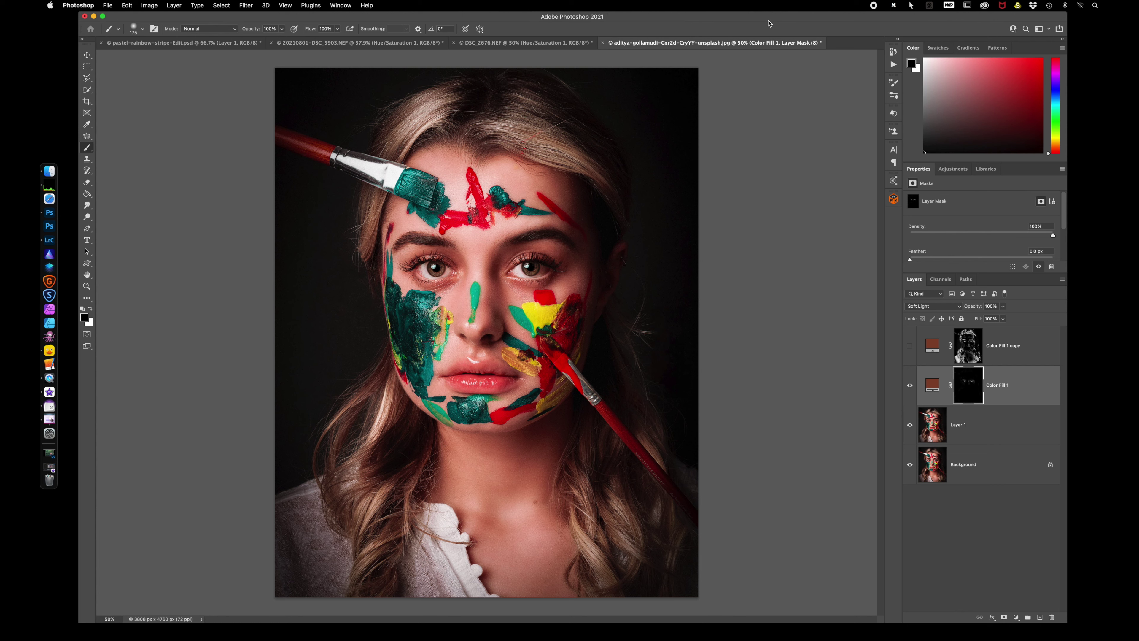
{"action": "left_click", "coordinate": [910, 347]}
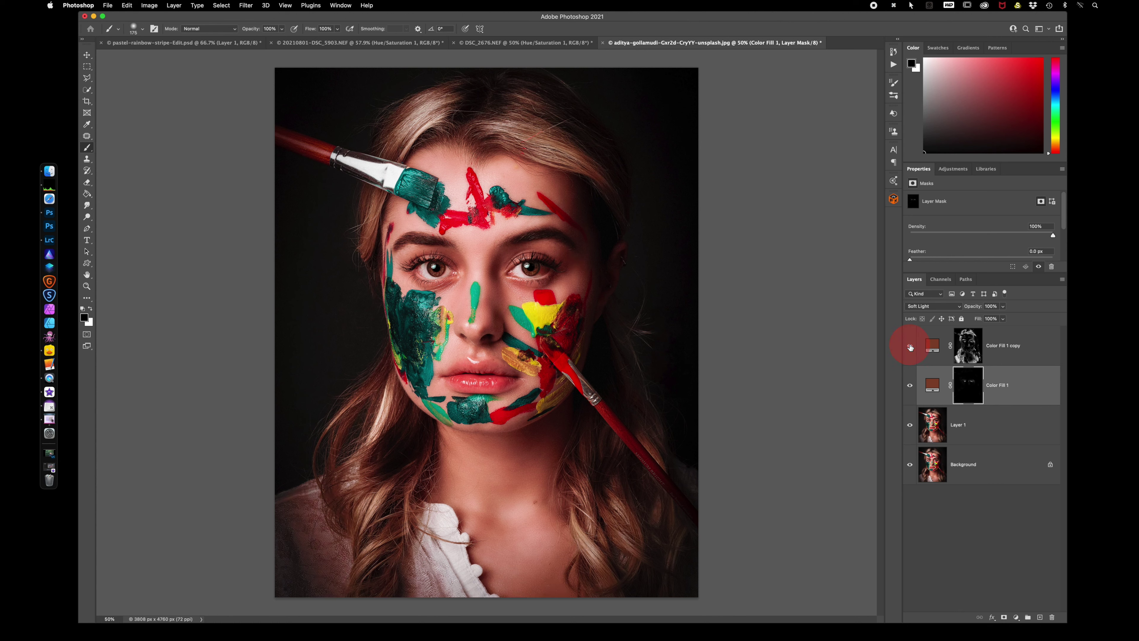